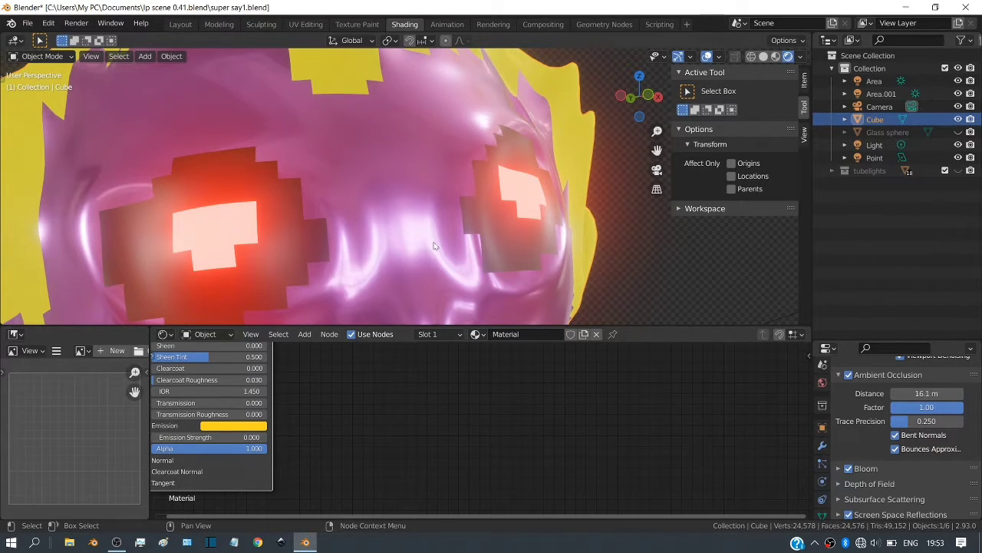
Inspect the head model from several angles and enlarge the 3D viewport over the shader editor
{"action": "middle_click_drag", "start_coordinate": [433, 245], "coordinate": [453, 277]}
{"action": "scroll", "coordinate": [543, 217], "scroll_direction": "down", "scroll_amount": 4}
{"action": "scroll", "coordinate": [441, 142], "scroll_direction": "up", "scroll_amount": 3}
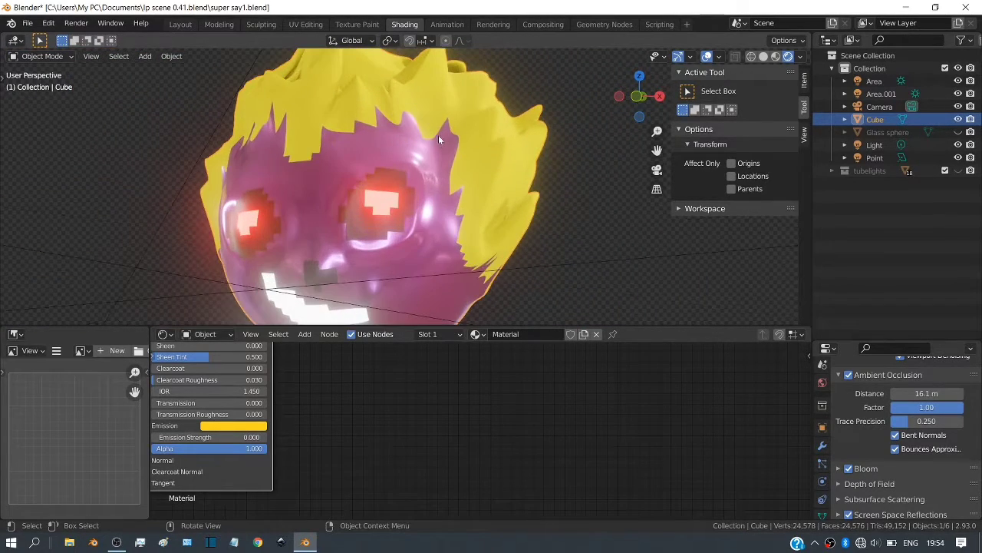
{"action": "middle_click_drag", "start_coordinate": [439, 140], "coordinate": [225, 143]}
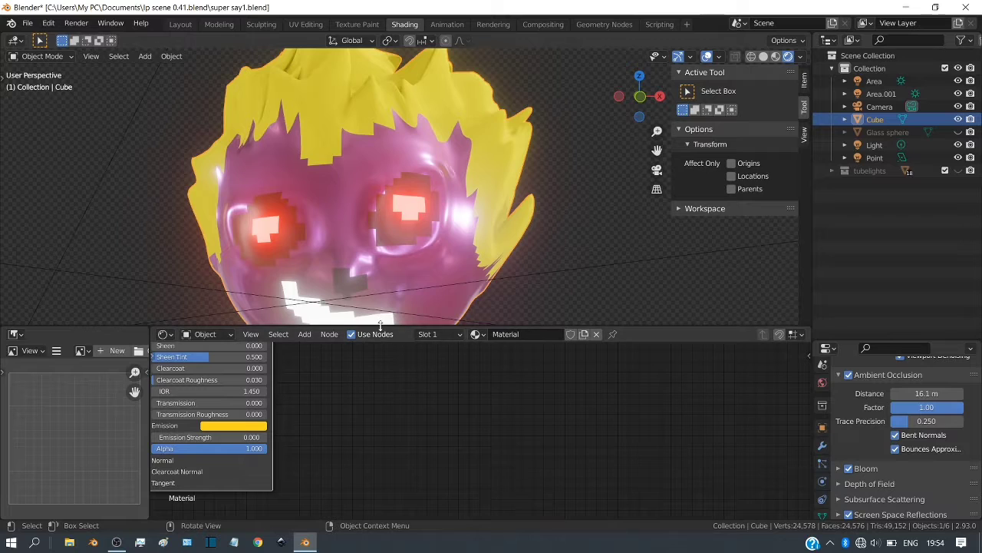
{"action": "left_click_drag", "start_coordinate": [385, 328], "coordinate": [385, 470]}
{"action": "middle_click_drag", "start_coordinate": [609, 310], "coordinate": [464, 294]}
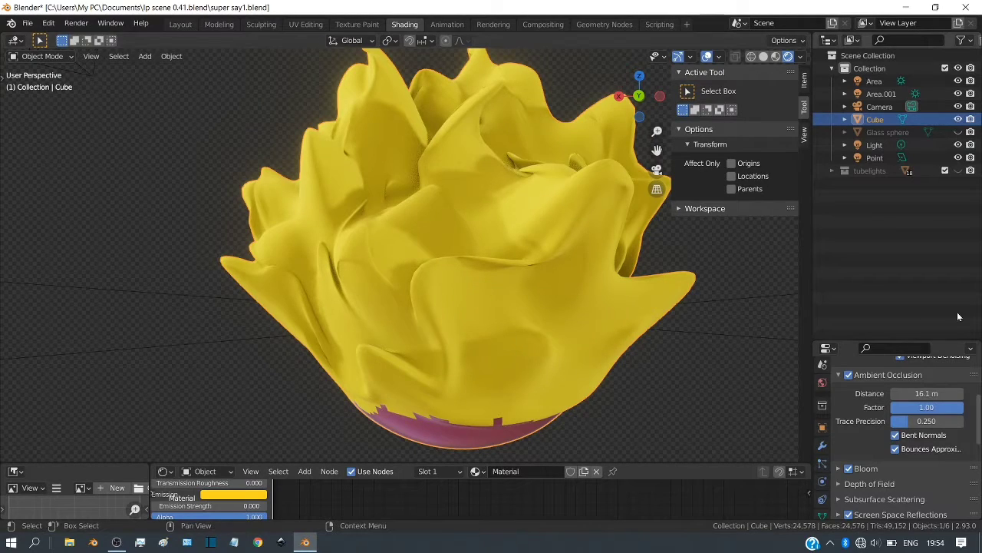
Review the Bloom render settings, including threshold, radius and intensity, and collapse them again
{"action": "left_click", "coordinate": [839, 469]}
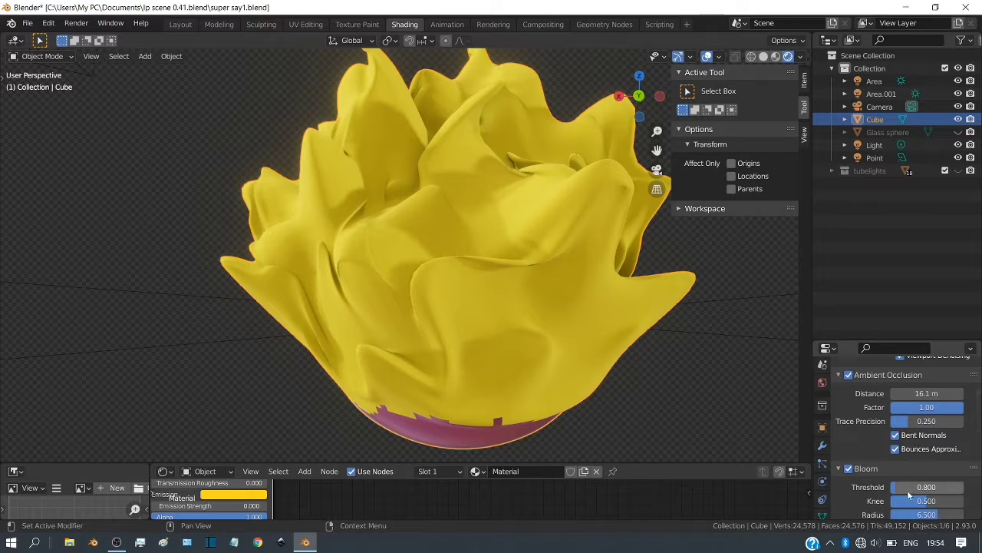
{"action": "scroll", "coordinate": [908, 491], "scroll_direction": "down", "scroll_amount": 3}
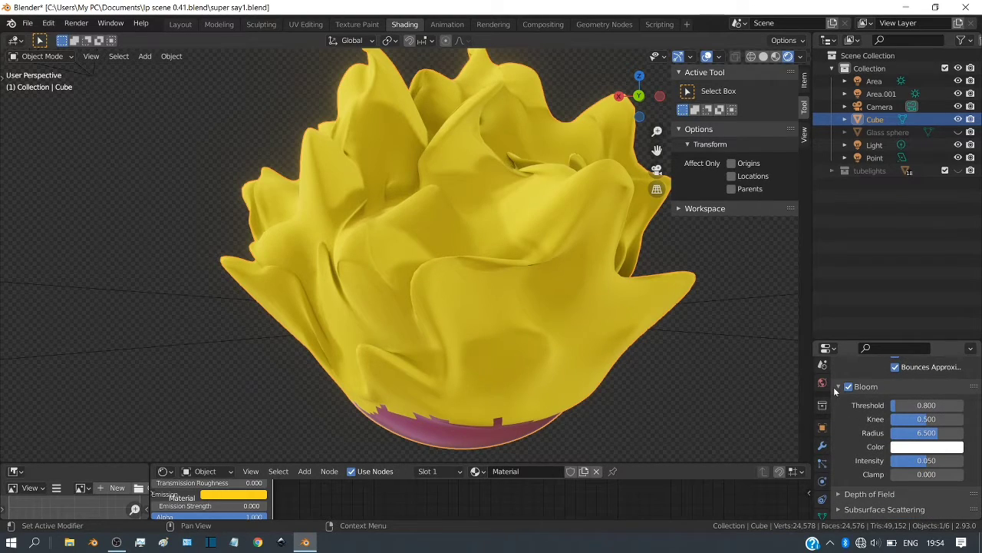
{"action": "left_click", "coordinate": [838, 387]}
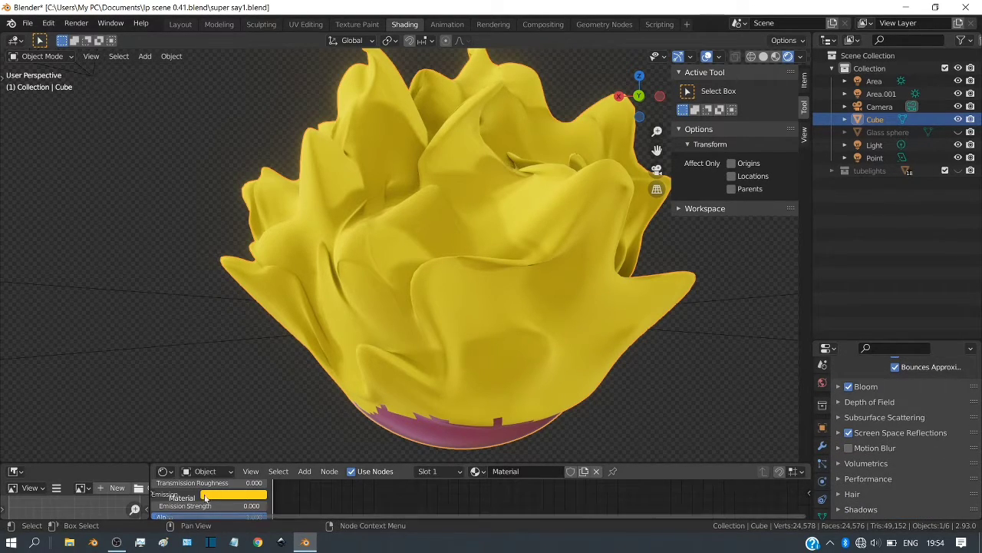
Raise the Emission Strength of the hair material to 9.1 and view the head from the front
{"action": "left_click_drag", "start_coordinate": [345, 463], "coordinate": [340, 440]}
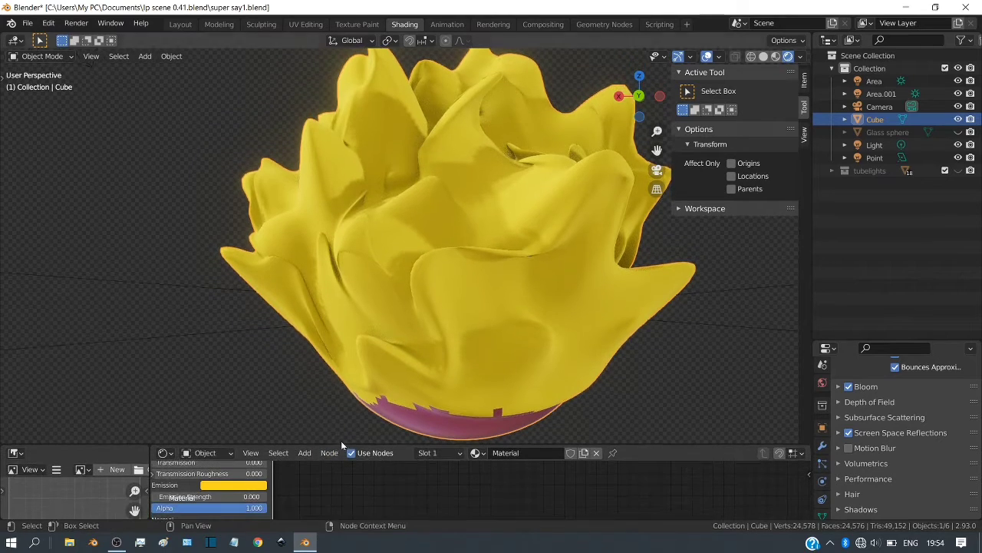
{"action": "middle_click_drag", "start_coordinate": [289, 501], "coordinate": [323, 495]}
{"action": "left_click_drag", "start_coordinate": [234, 496], "coordinate": [349, 497]}
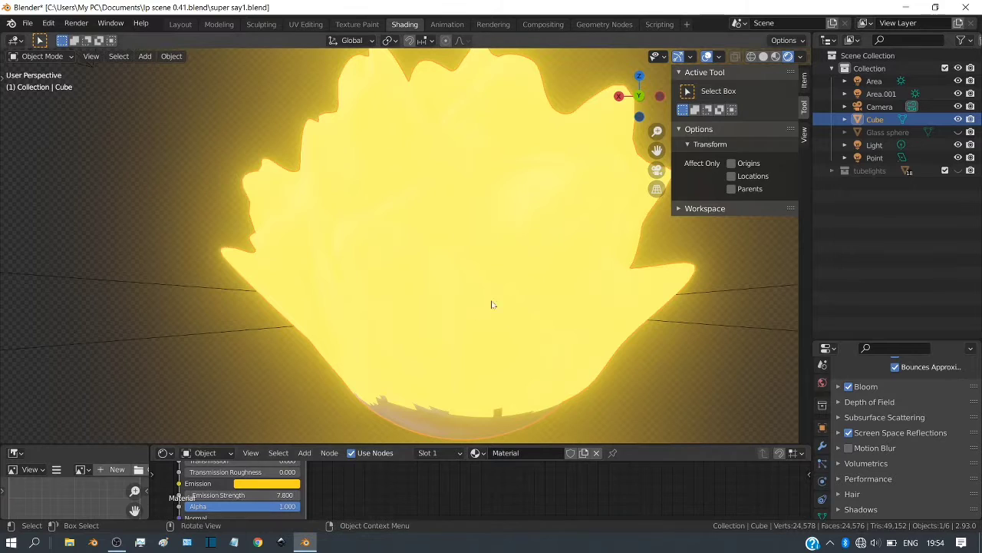
{"action": "middle_click_drag", "start_coordinate": [533, 287], "coordinate": [261, 296]}
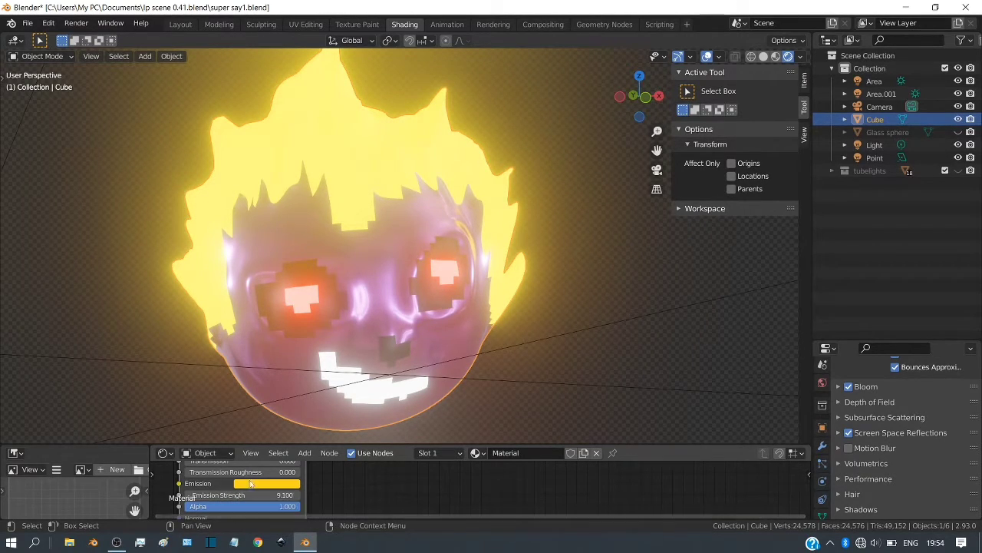
Change the hair material's emission colour to violet, about hue 0.689 and saturation 0.987
{"action": "left_click", "coordinate": [250, 484]}
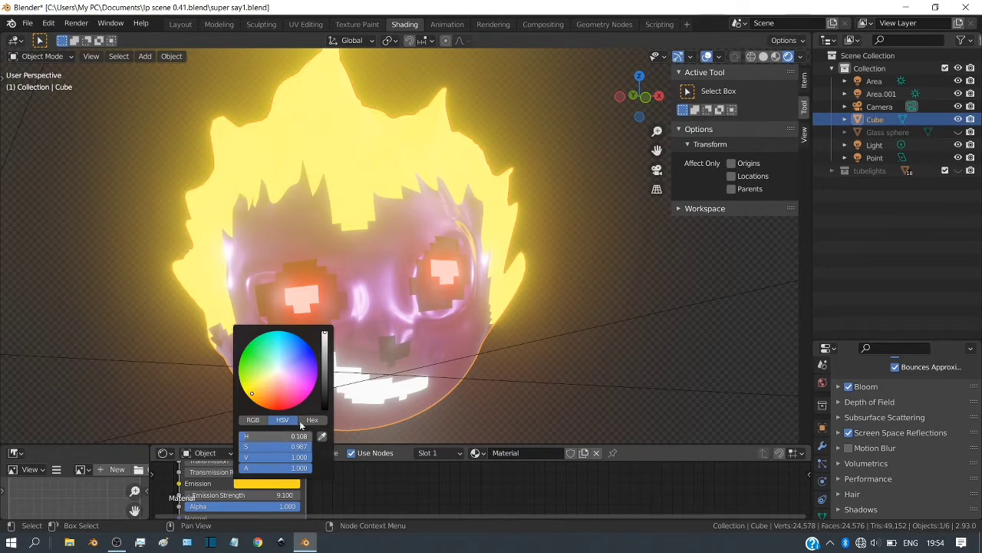
{"action": "left_click", "coordinate": [250, 393]}
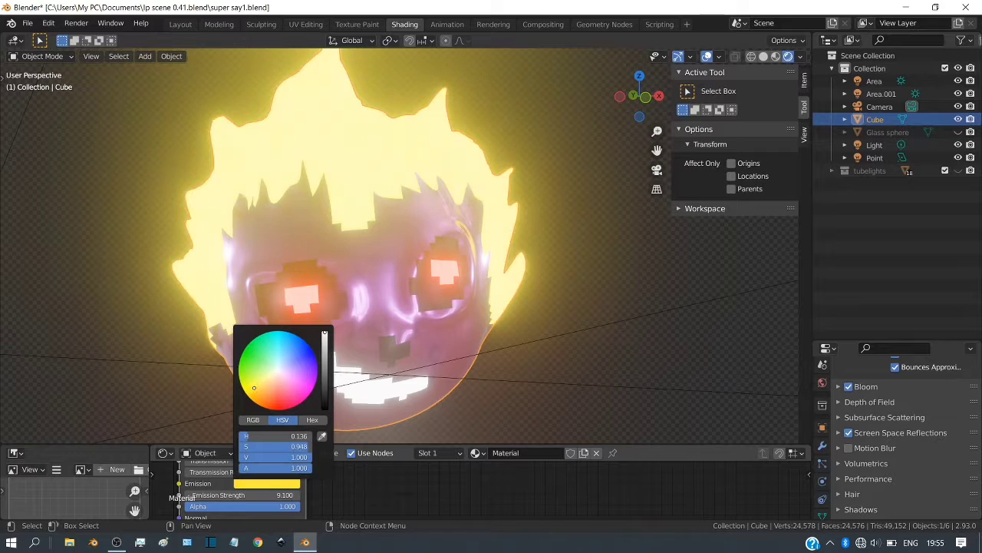
{"action": "left_click_drag", "start_coordinate": [270, 375], "coordinate": [324, 333]}
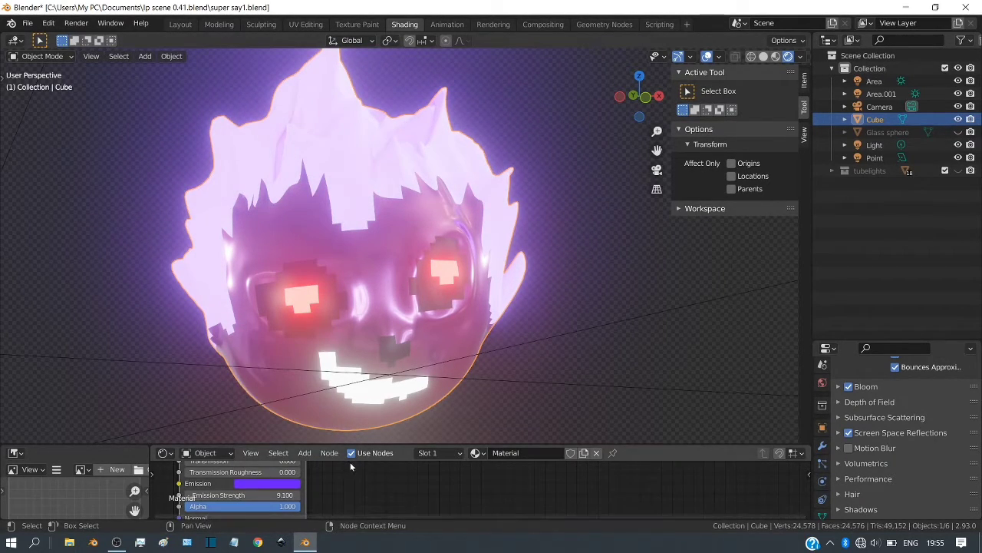
Set the hair material's base colour to a dark blue with hue 0.666, saturation 1.000 and value 0.213
{"action": "middle_click_drag", "start_coordinate": [333, 479], "coordinate": [313, 491]}
{"action": "left_click", "coordinate": [310, 487]}
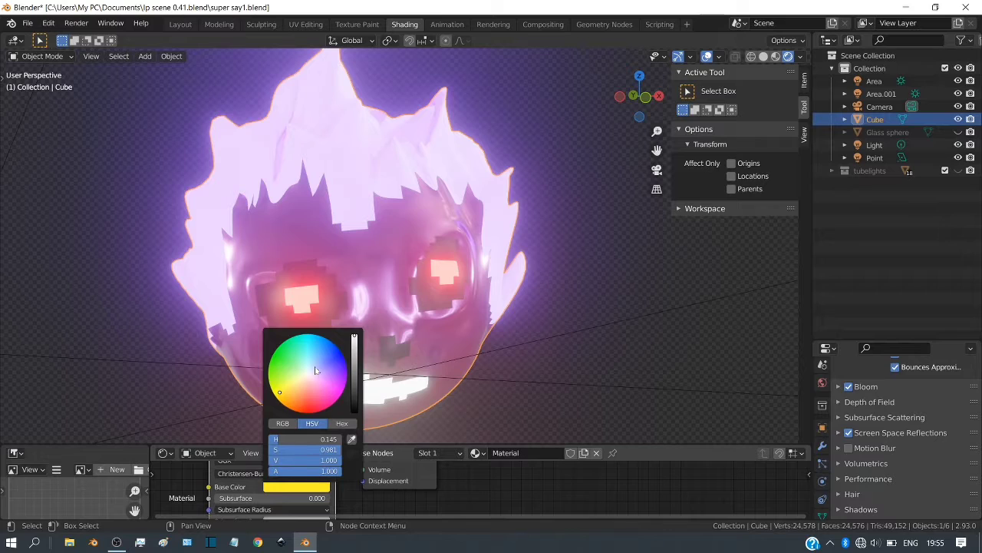
{"action": "left_click_drag", "start_coordinate": [316, 370], "coordinate": [336, 356]}
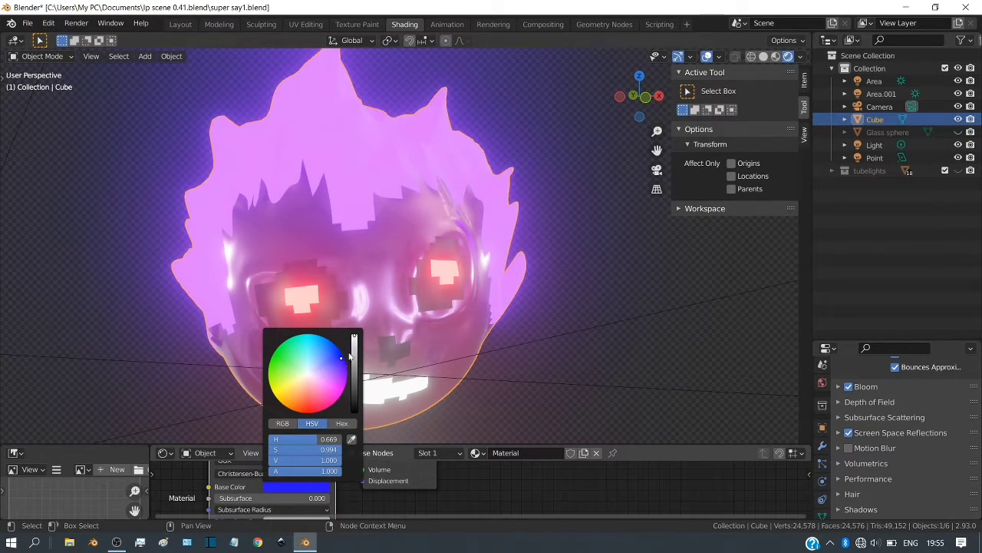
{"action": "mouse_move", "coordinate": [354, 336]}
{"action": "left_mouse_down"}
{"action": "mouse_move", "coordinate": [354, 373]}
{"action": "mouse_move", "coordinate": [338, 356]}
{"action": "left_mouse_up"}
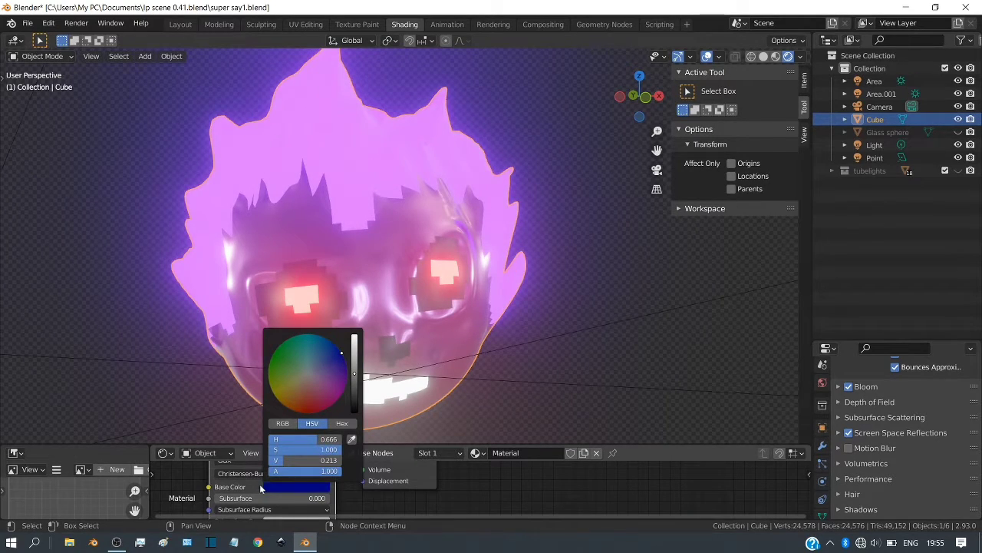
Tint the hair material's subsurface colour pale pink, with hue 0.940, saturation 0.302 and value 0.800
{"action": "middle_click_drag", "start_coordinate": [491, 260], "coordinate": [281, 295]}
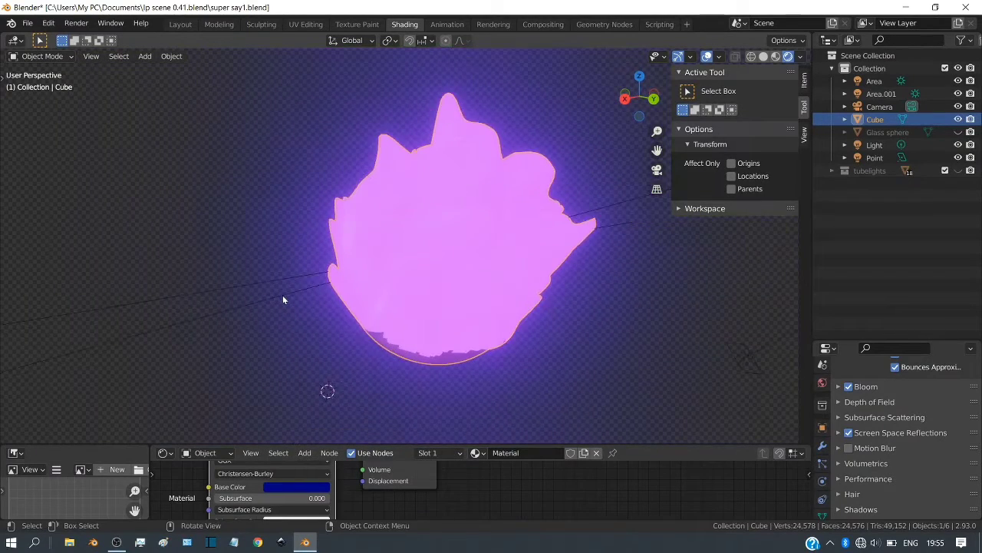
{"action": "scroll", "coordinate": [283, 299], "scroll_direction": "down", "scroll_amount": 1}
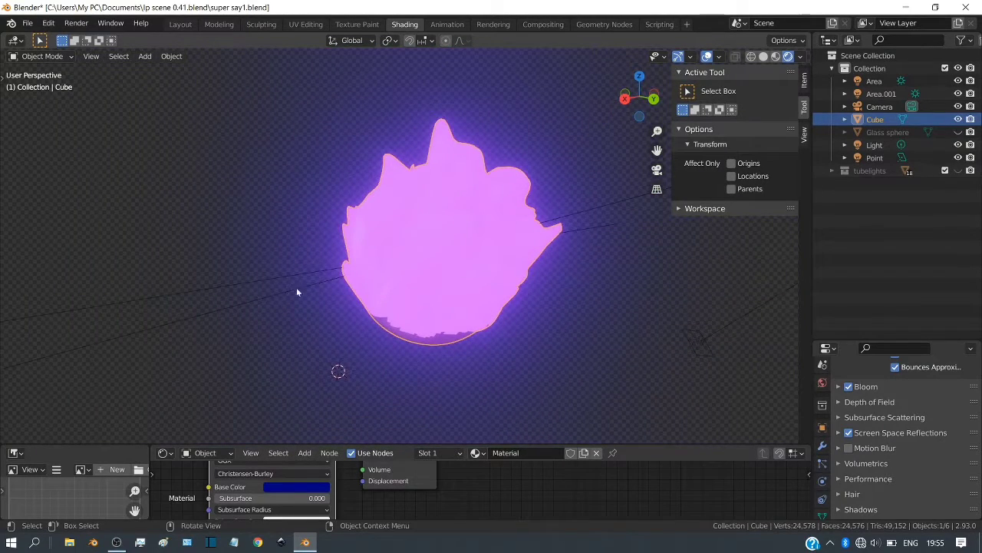
{"action": "middle_click_drag", "start_coordinate": [361, 498], "coordinate": [356, 470]}
{"action": "left_click", "coordinate": [287, 494]}
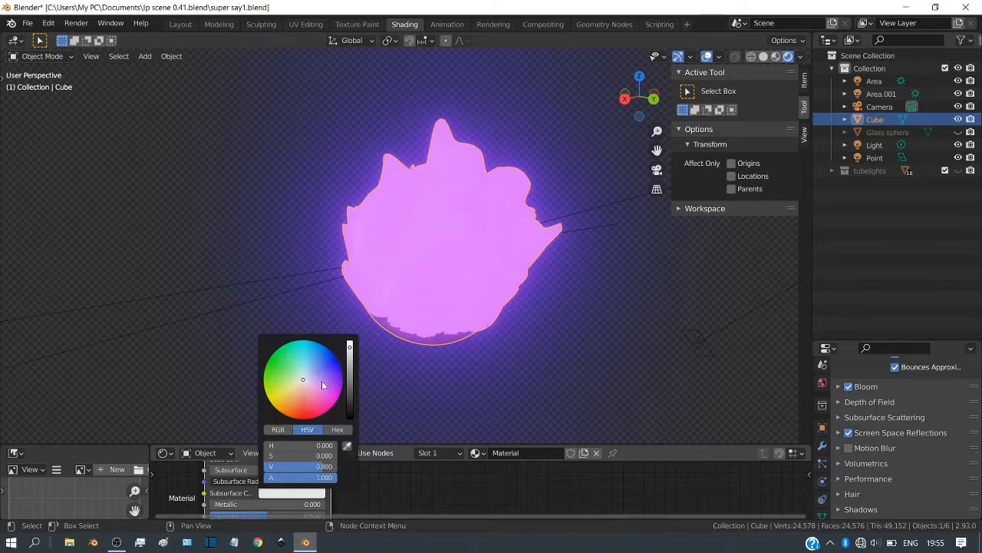
{"action": "mouse_move", "coordinate": [302, 379]}
{"action": "left_mouse_down"}
{"action": "mouse_move", "coordinate": [329, 351]}
{"action": "mouse_move", "coordinate": [311, 380]}
{"action": "left_mouse_up"}
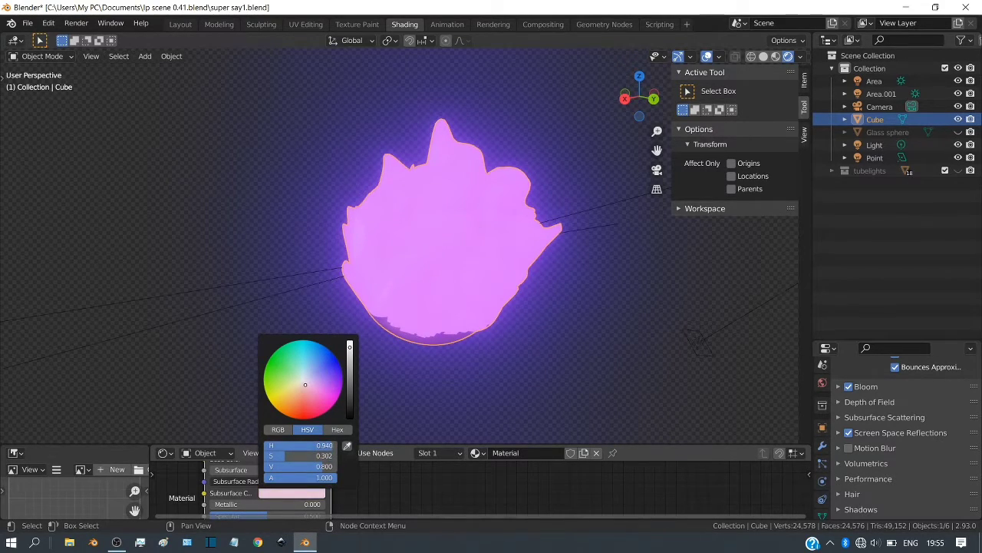
Change the hair material's emission colour to a saturated pure blue
{"action": "middle_click_drag", "start_coordinate": [336, 470], "coordinate": [338, 501]}
{"action": "scroll", "coordinate": [342, 485], "scroll_direction": "down", "scroll_amount": 2}
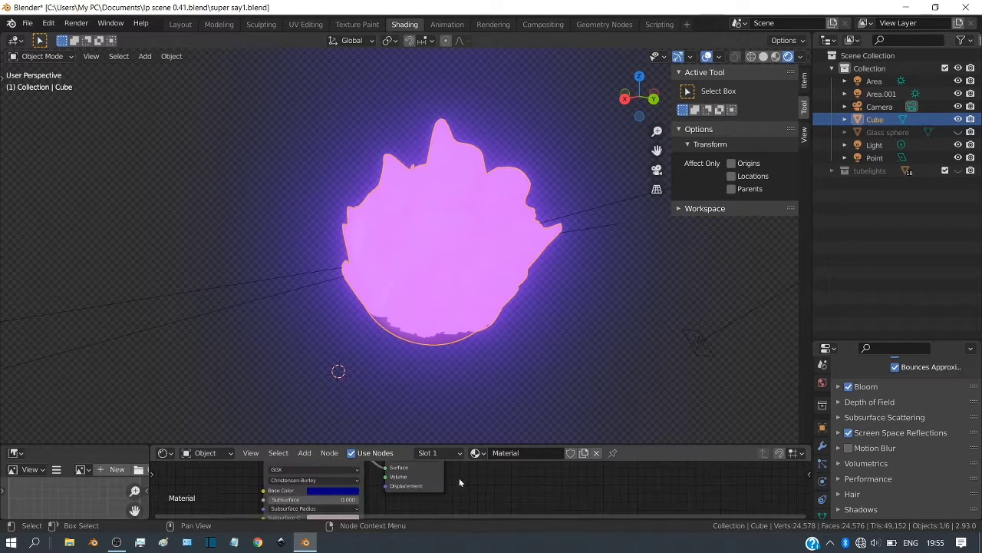
{"action": "middle_click_drag", "start_coordinate": [506, 477], "coordinate": [523, 506]}
{"action": "scroll", "coordinate": [529, 489], "scroll_direction": "down", "scroll_amount": 3}
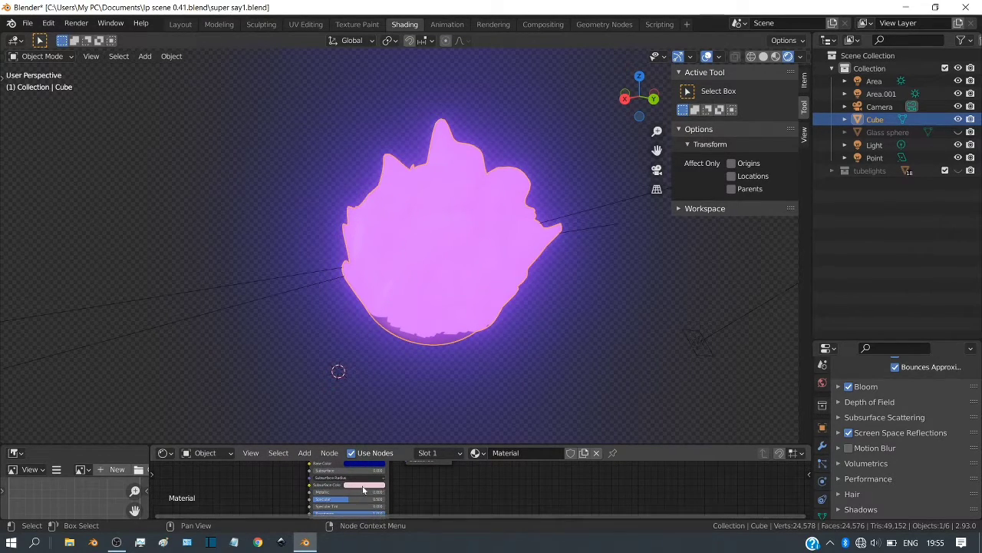
{"action": "scroll", "coordinate": [453, 490], "scroll_direction": "down", "scroll_amount": 1}
{"action": "middle_click_drag", "start_coordinate": [454, 491], "coordinate": [379, 461]}
{"action": "scroll", "coordinate": [415, 502], "scroll_direction": "up", "scroll_amount": 3}
{"action": "scroll", "coordinate": [357, 496], "scroll_direction": "up", "scroll_amount": 1}
{"action": "middle_click_drag", "start_coordinate": [351, 491], "coordinate": [352, 504]}
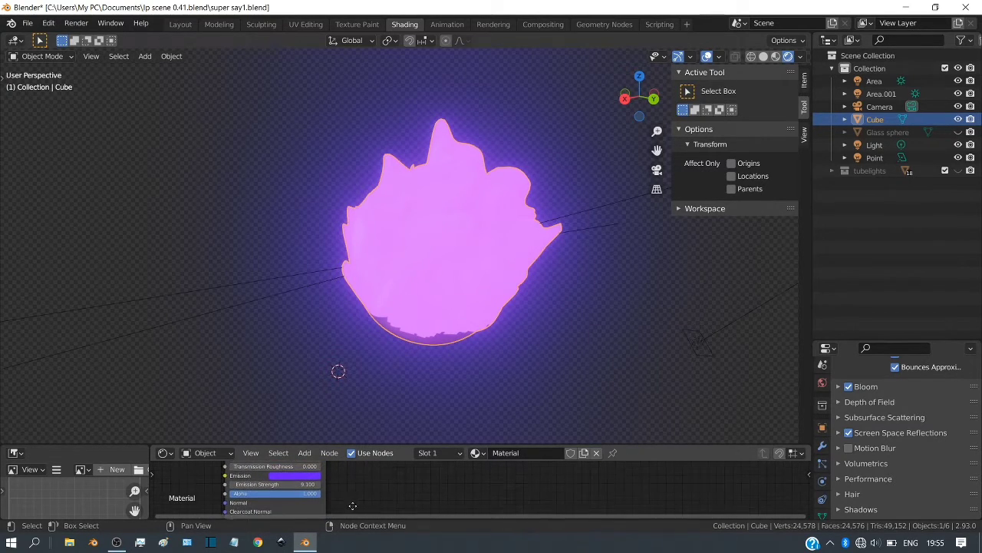
{"action": "left_click", "coordinate": [288, 477]}
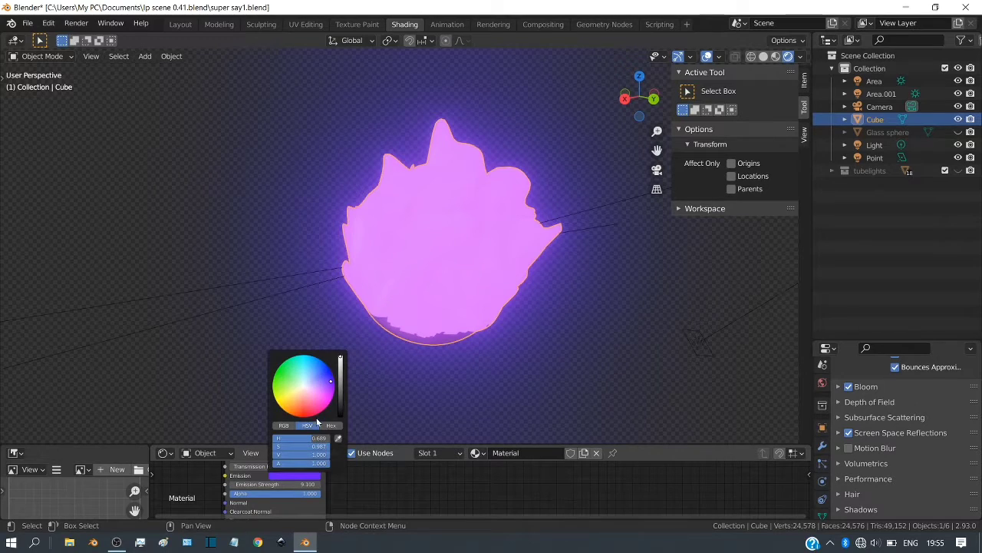
{"action": "left_click_drag", "start_coordinate": [326, 375], "coordinate": [331, 370]}
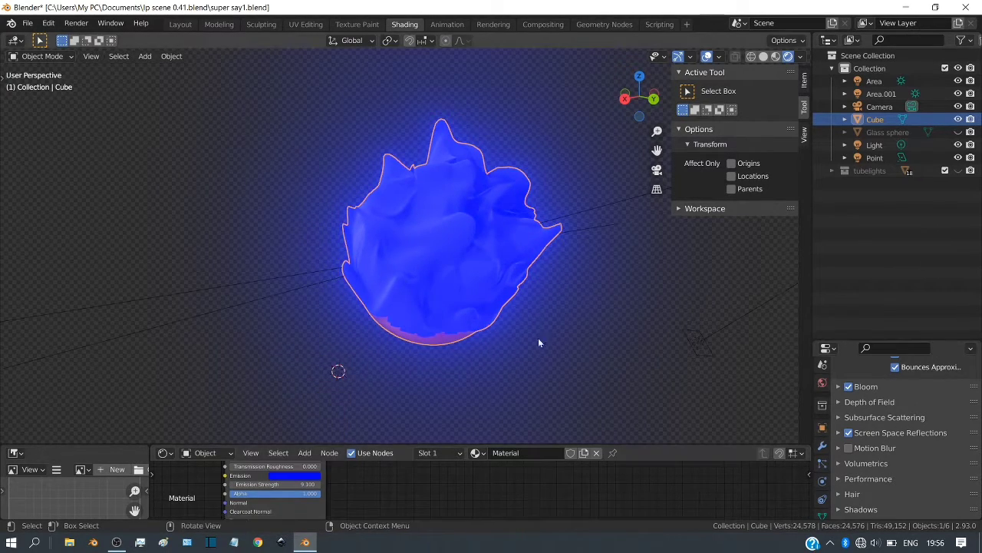
Change the hair material's base colour to a nearly neutral grey with value 0.213
{"action": "middle_click_drag", "start_coordinate": [585, 333], "coordinate": [261, 325]}
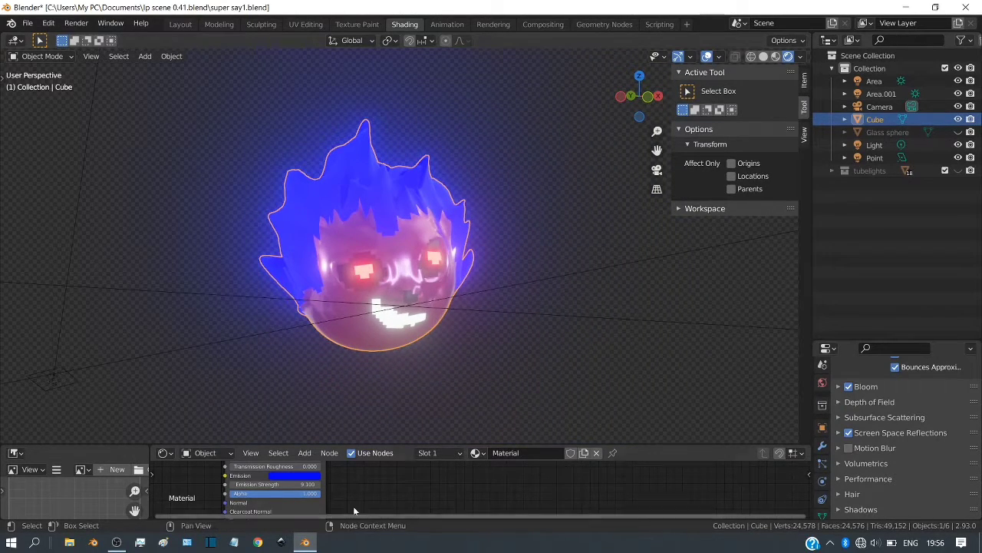
{"action": "middle_click_drag", "start_coordinate": [340, 480], "coordinate": [361, 477]}
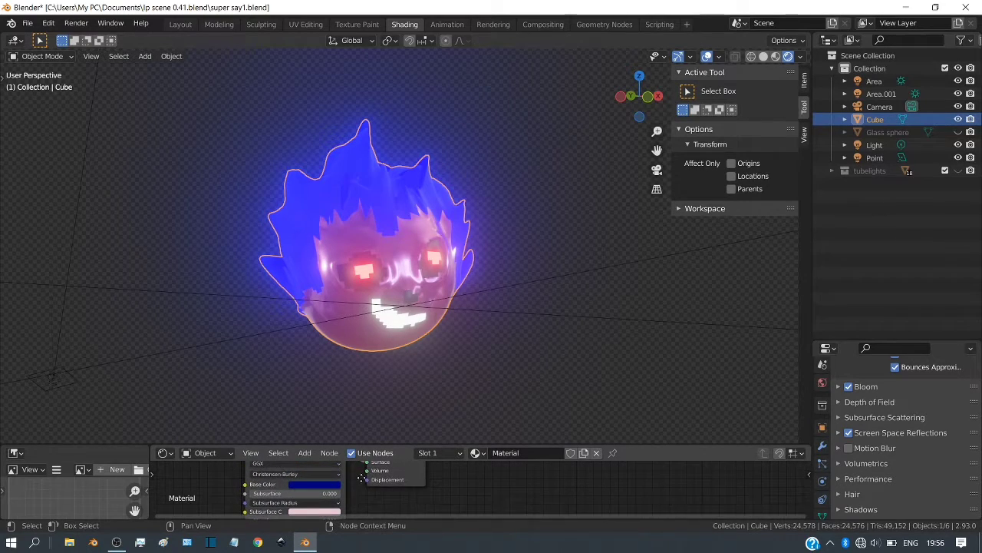
{"action": "left_click", "coordinate": [313, 485]}
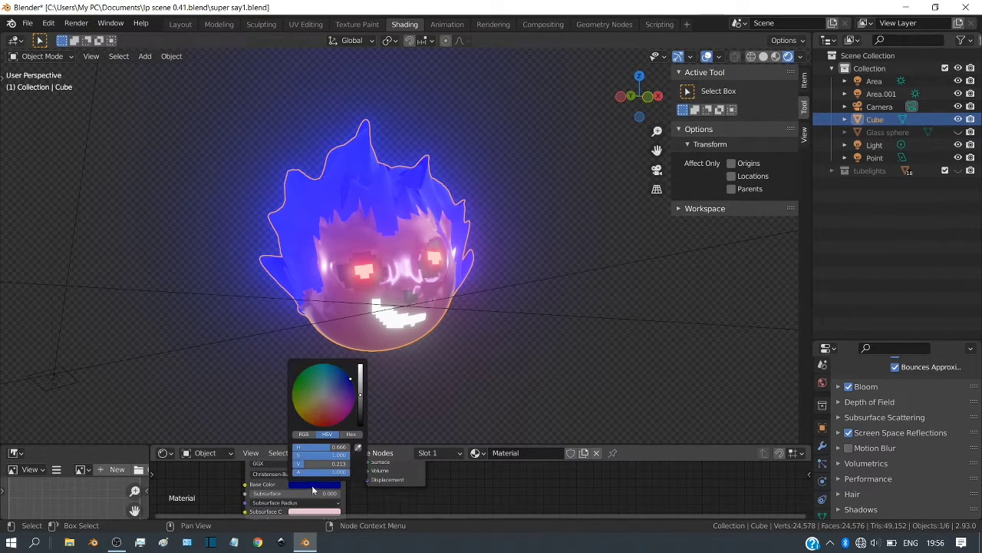
{"action": "left_click", "coordinate": [324, 395]}
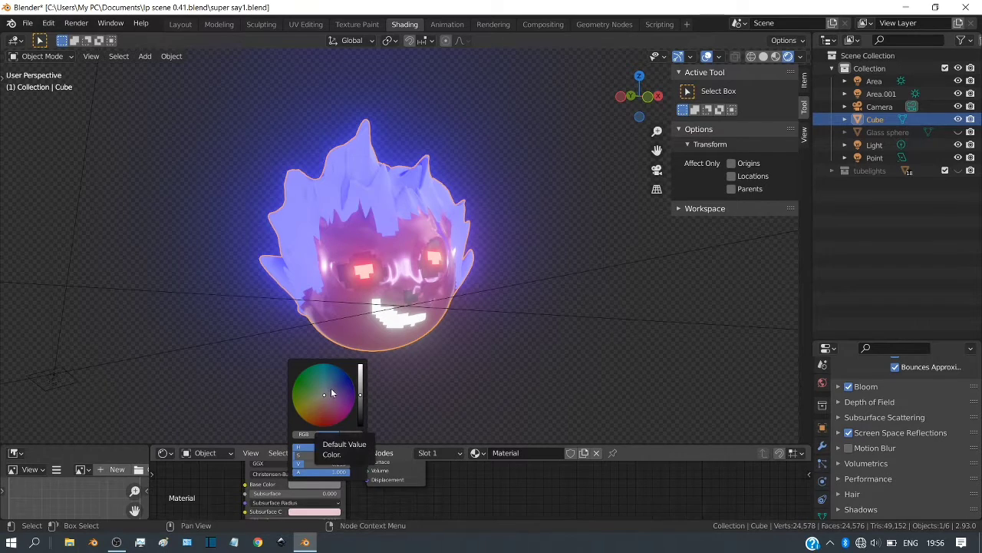
{"action": "left_click_drag", "start_coordinate": [331, 391], "coordinate": [323, 395]}
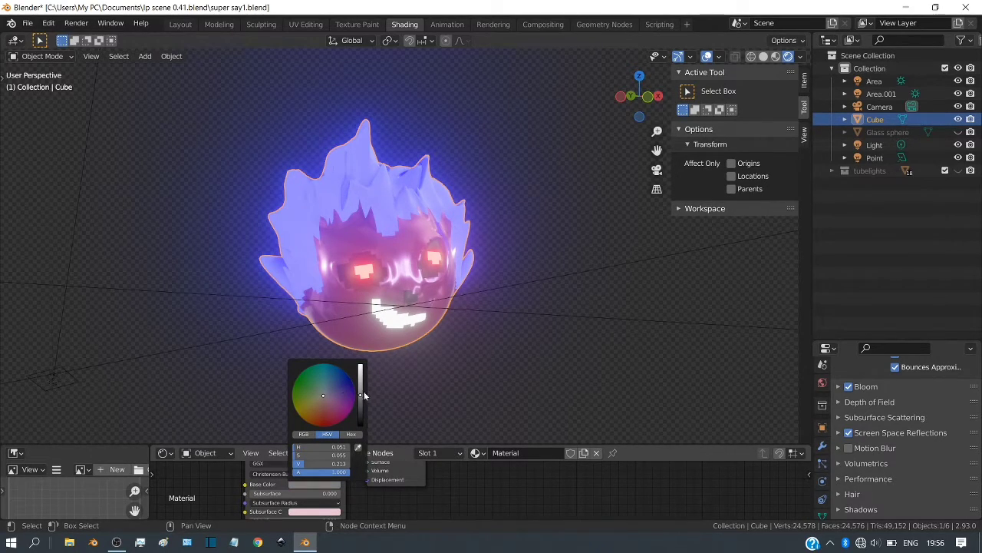
{"action": "mouse_move", "coordinate": [361, 397]}
{"action": "left_mouse_down"}
{"action": "mouse_move", "coordinate": [360, 367]}
{"action": "mouse_move", "coordinate": [361, 394]}
{"action": "left_mouse_up"}
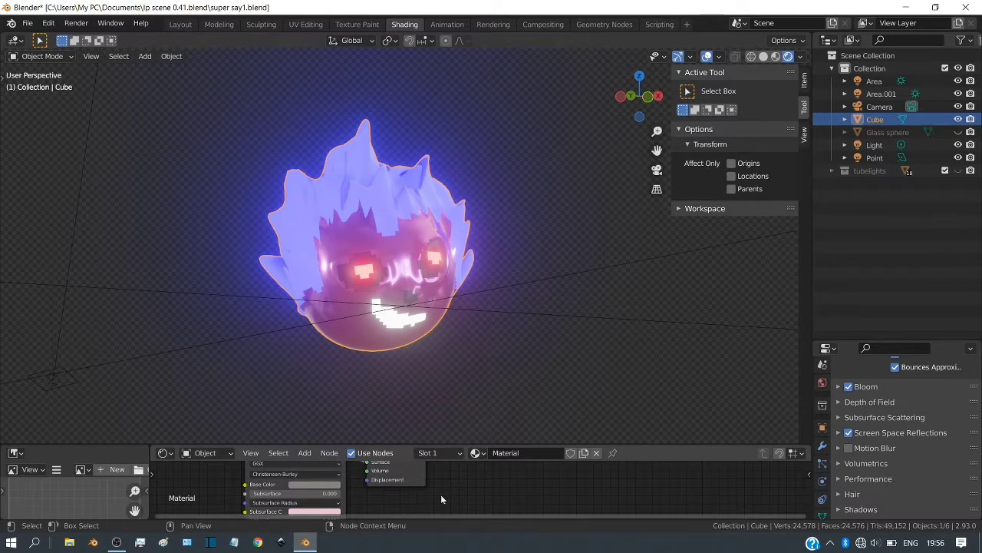
Shift the hue of the hair's emission colour slightly from pure blue toward cyan, keeping full saturation and value
{"action": "middle_click_drag", "start_coordinate": [441, 499], "coordinate": [371, 475]}
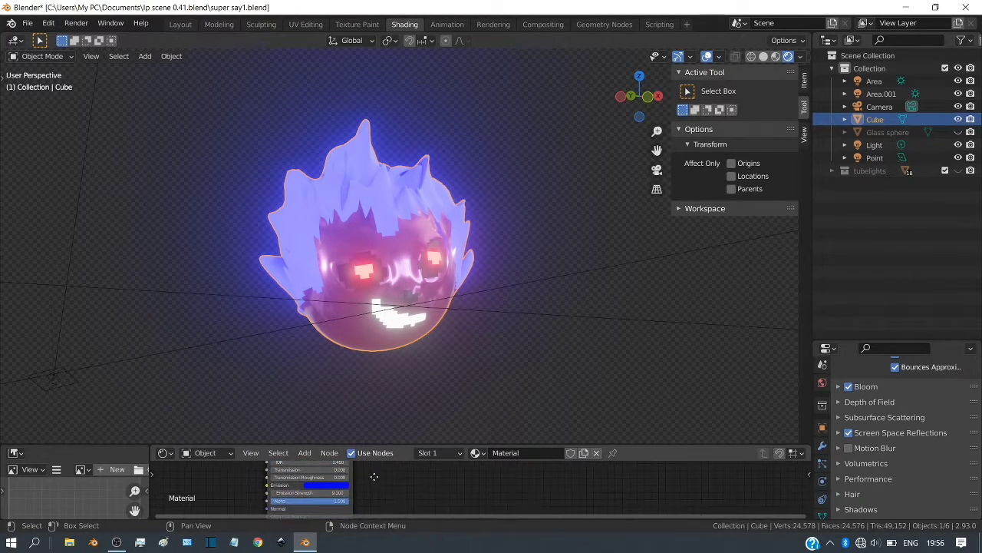
{"action": "middle_click_drag", "start_coordinate": [412, 352], "coordinate": [347, 394]}
{"action": "left_click", "coordinate": [329, 484]}
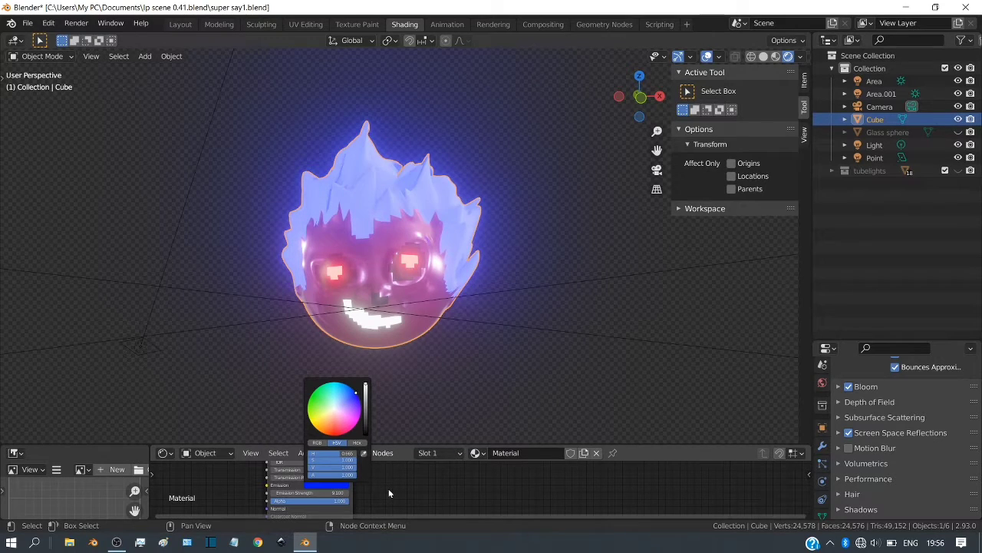
Darken the grey base colour of the hair material slightly
{"action": "scroll", "coordinate": [381, 481], "scroll_direction": "down", "scroll_amount": 3}
{"action": "mouse_move", "coordinate": [389, 486]}
{"action": "middle_mouse_down"}
{"action": "mouse_move", "coordinate": [390, 495]}
{"action": "mouse_move", "coordinate": [378, 476]}
{"action": "mouse_move", "coordinate": [374, 485]}
{"action": "middle_mouse_up"}
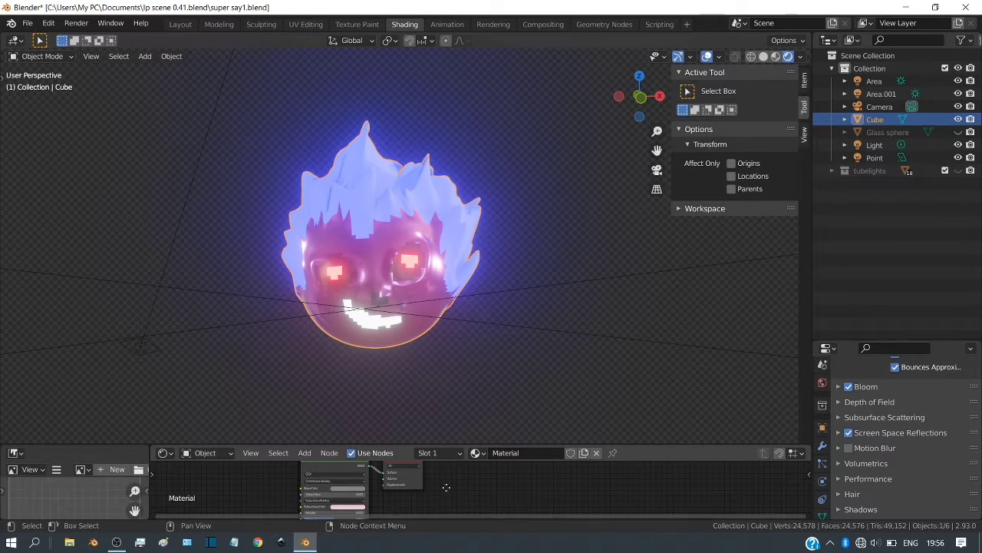
{"action": "middle_click_drag", "start_coordinate": [446, 487], "coordinate": [394, 502]}
{"action": "left_click", "coordinate": [358, 494]}
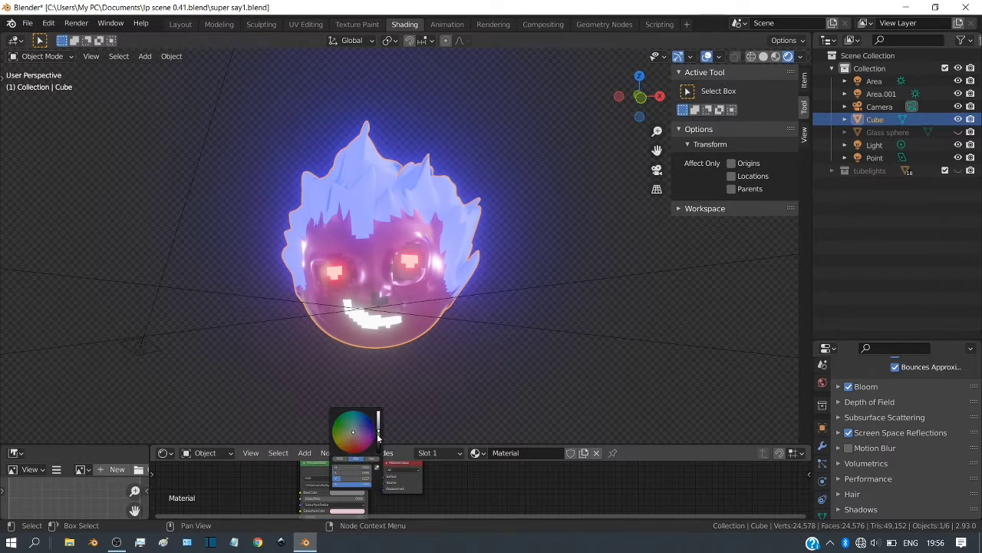
{"action": "left_click_drag", "start_coordinate": [378, 435], "coordinate": [378, 439]}
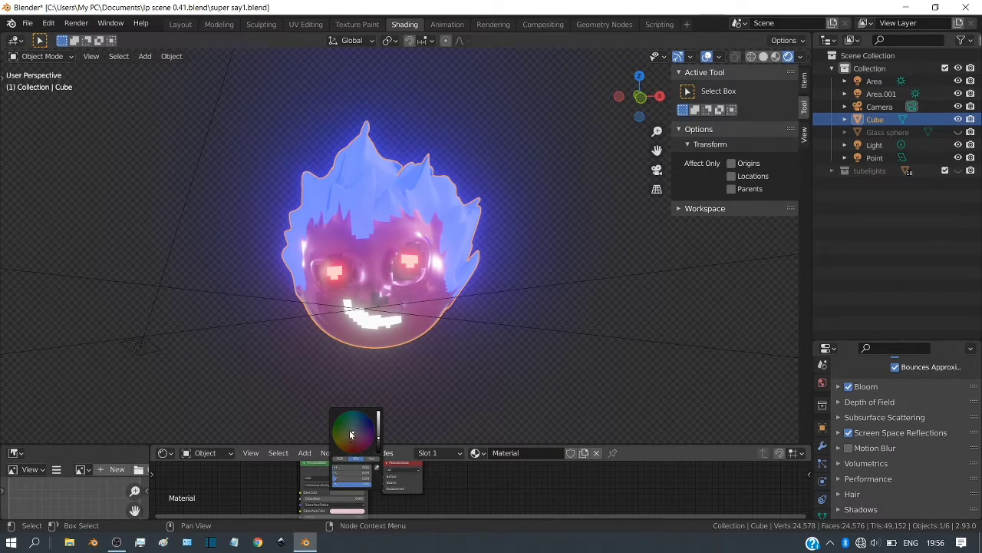
Change the hair material's base colour from grey to a saturated blue and raise its brightness
{"action": "left_click_drag", "start_coordinate": [353, 431], "coordinate": [358, 428]}
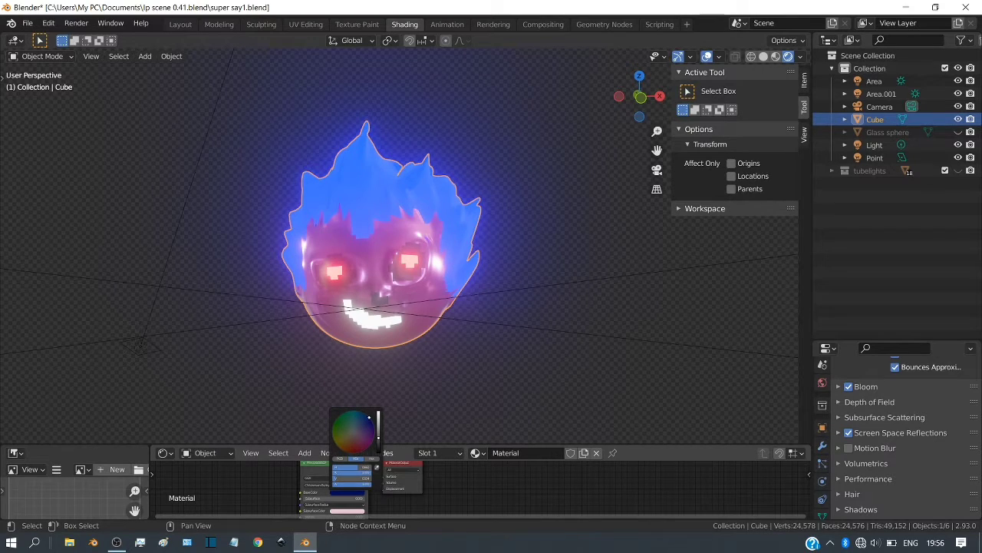
{"action": "left_click_drag", "start_coordinate": [379, 440], "coordinate": [378, 417]}
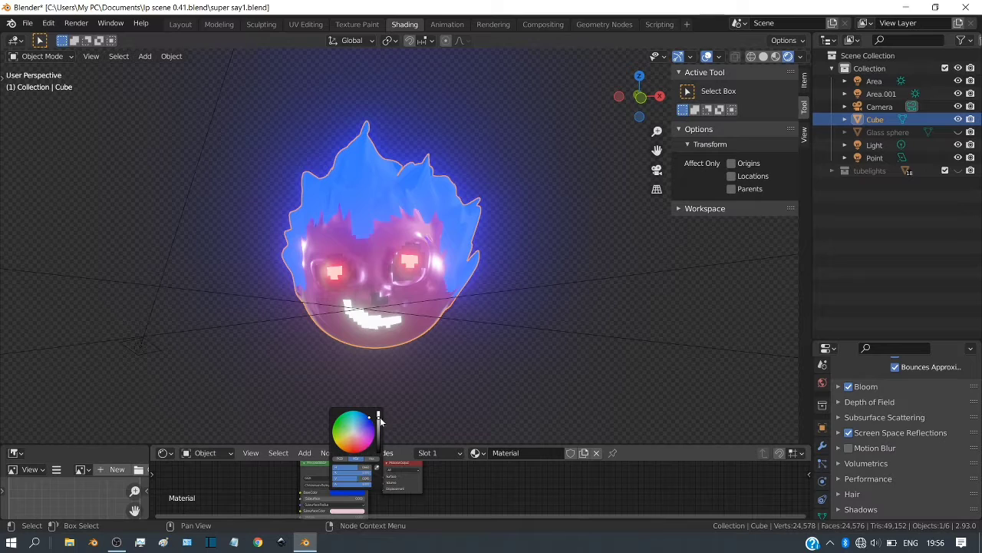
{"action": "middle_click_drag", "start_coordinate": [475, 315], "coordinate": [257, 331]}
{"action": "scroll", "coordinate": [349, 492], "scroll_direction": "down", "scroll_amount": 1}
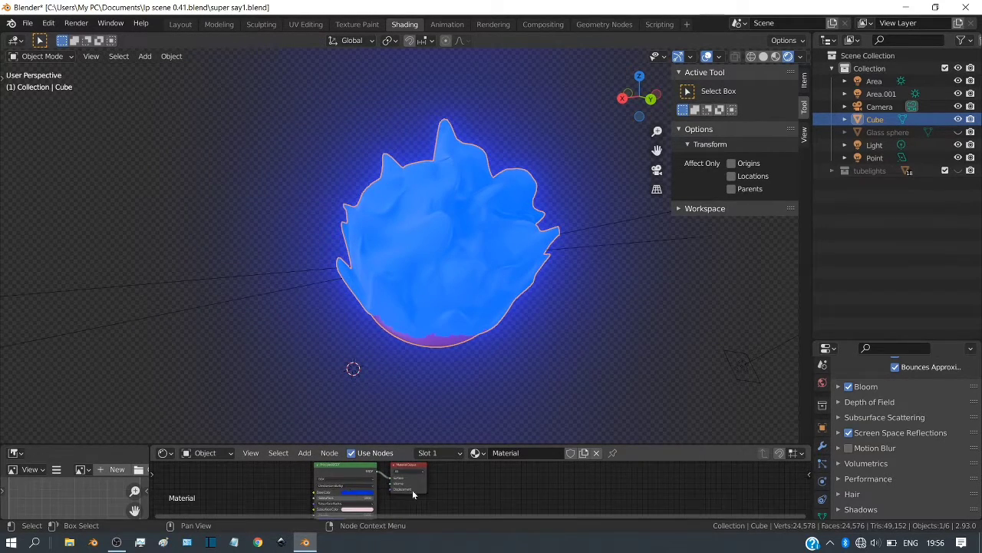
Change the hair material's emission colour to a bright, saturated magenta
{"action": "scroll", "coordinate": [462, 477], "scroll_direction": "up", "scroll_amount": 4}
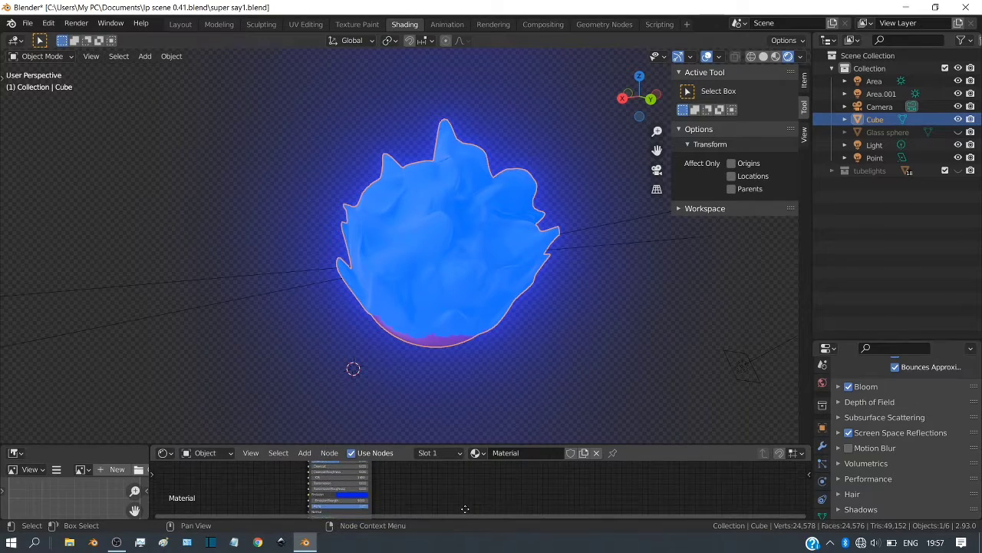
{"action": "left_click", "coordinate": [353, 498]}
{"action": "left_click_drag", "start_coordinate": [348, 434], "coordinate": [373, 440]}
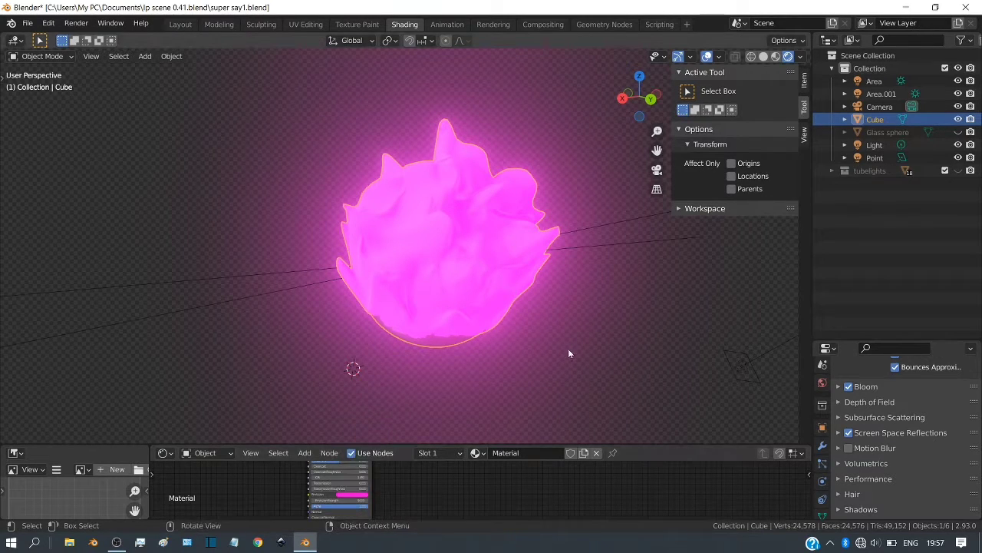
{"action": "middle_click_drag", "start_coordinate": [568, 353], "coordinate": [181, 355]}
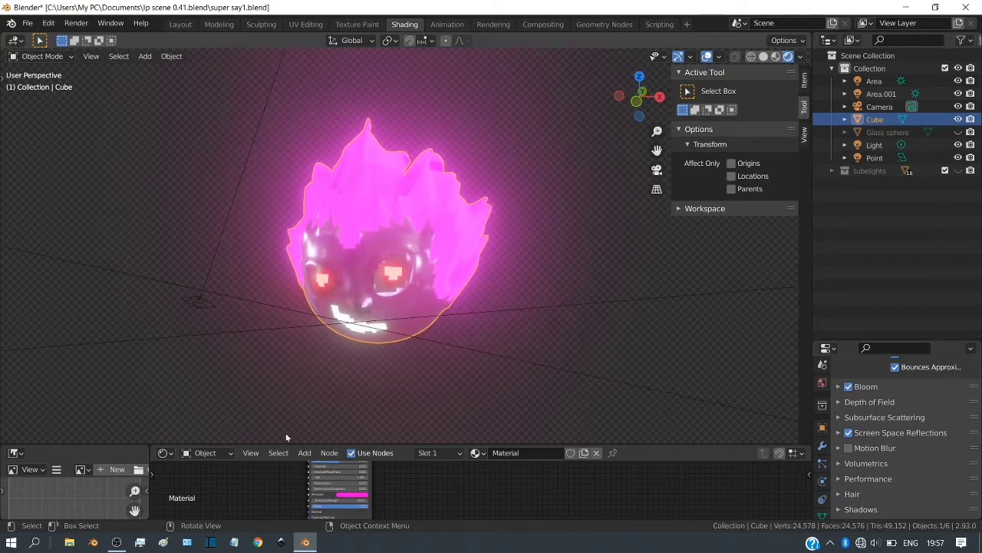
Shift the hair material's emission colour to red and lower its brightness
{"action": "left_click", "coordinate": [350, 495]}
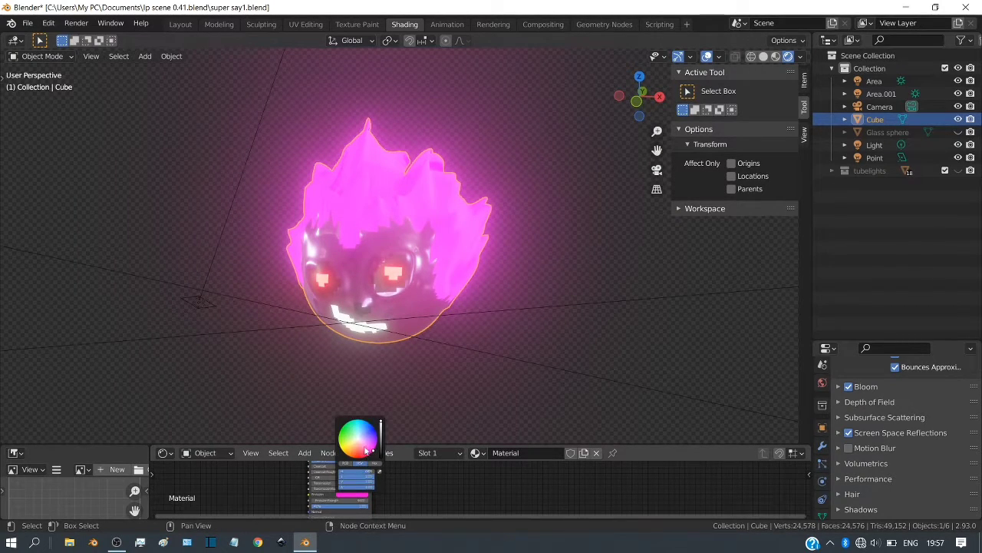
{"action": "left_click_drag", "start_coordinate": [367, 450], "coordinate": [358, 456]}
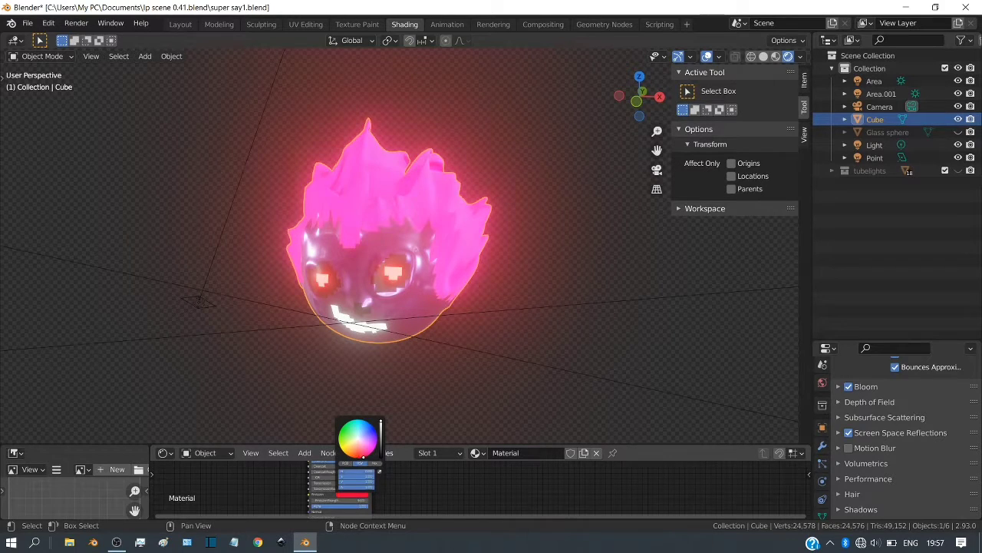
{"action": "mouse_move", "coordinate": [381, 421]}
{"action": "left_mouse_down"}
{"action": "mouse_move", "coordinate": [381, 456]}
{"action": "mouse_move", "coordinate": [381, 423]}
{"action": "left_mouse_up"}
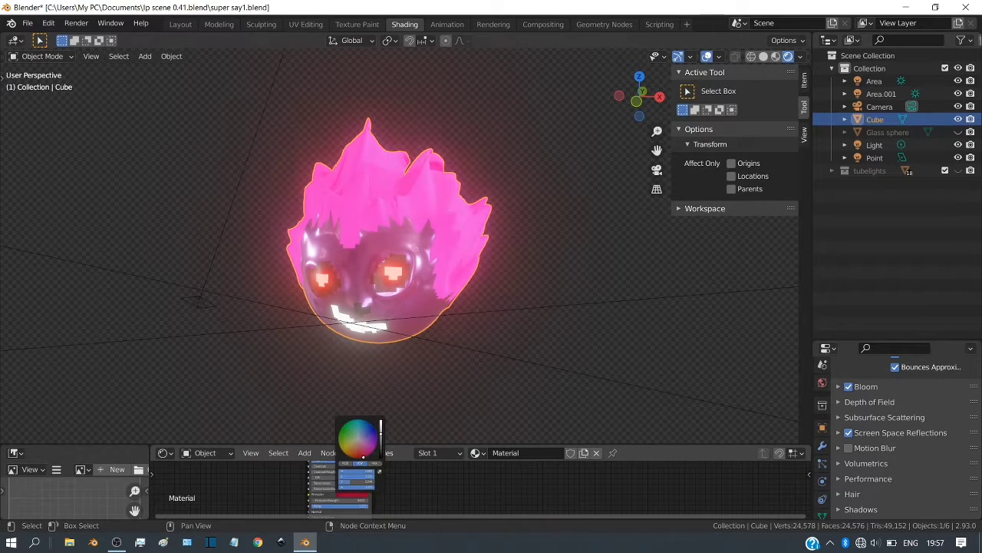
Change the hair material's base colour to a dark saturated red
{"action": "middle_click_drag", "start_coordinate": [395, 490], "coordinate": [369, 493]}
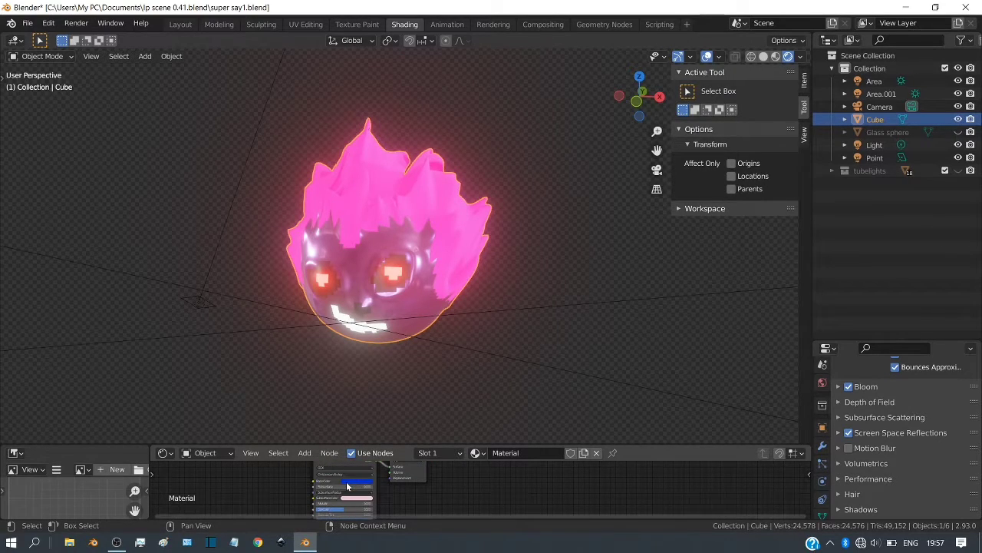
{"action": "left_click", "coordinate": [352, 481]}
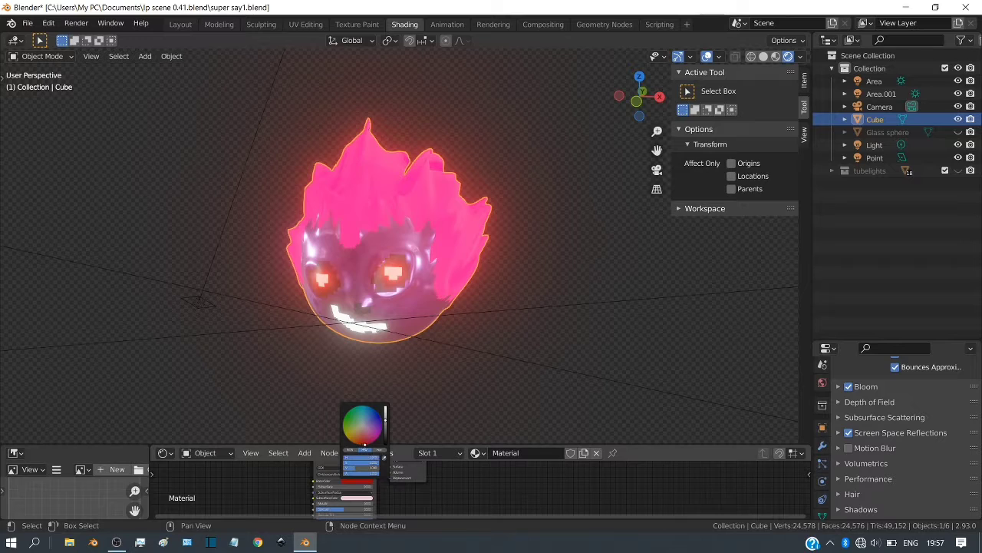
{"action": "middle_click_drag", "start_coordinate": [445, 338], "coordinate": [345, 355]}
{"action": "scroll", "coordinate": [418, 501], "scroll_direction": "down", "scroll_amount": 3}
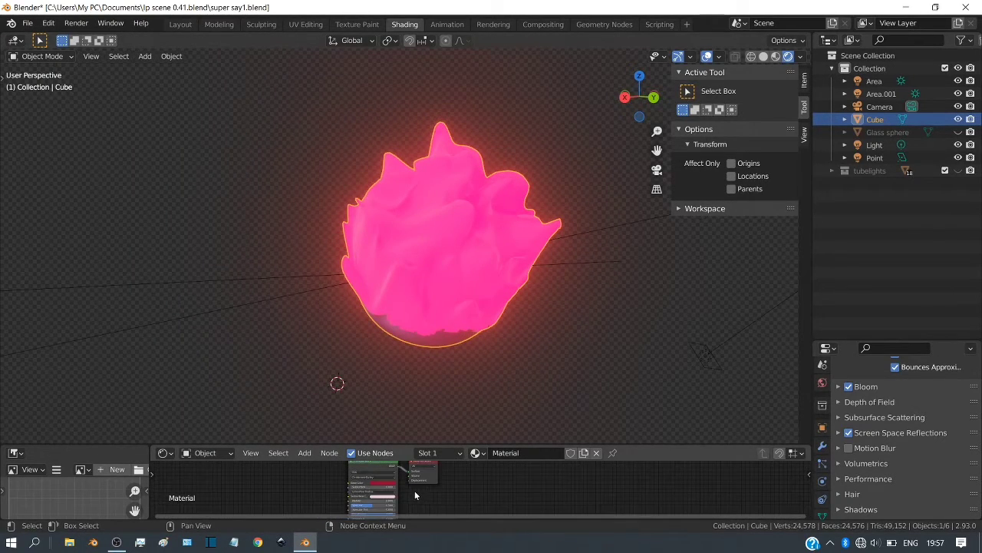
Shift the hue of the hair material's red emission colour slightly toward pink
{"action": "middle_click_drag", "start_coordinate": [414, 494], "coordinate": [373, 479]}
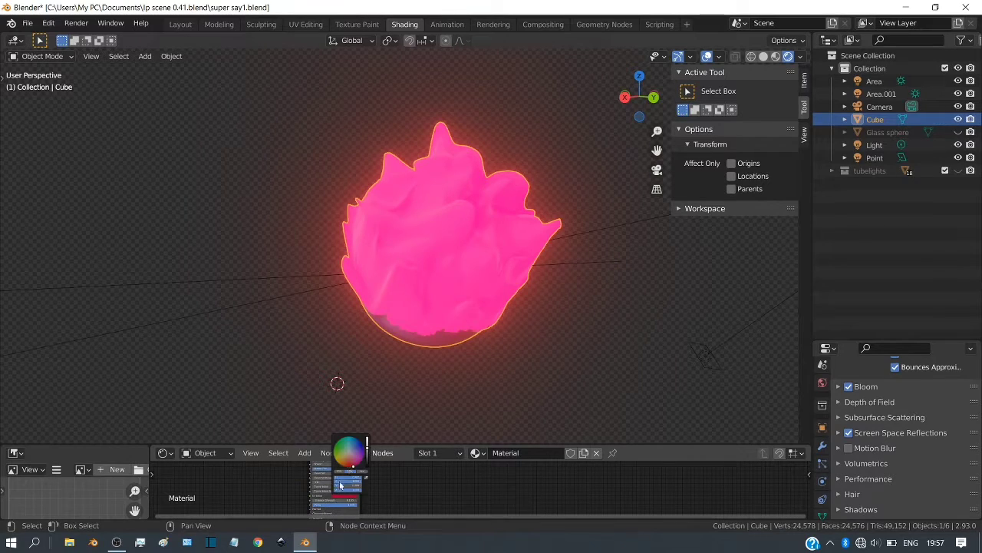
{"action": "left_click_drag", "start_coordinate": [356, 454], "coordinate": [356, 464]}
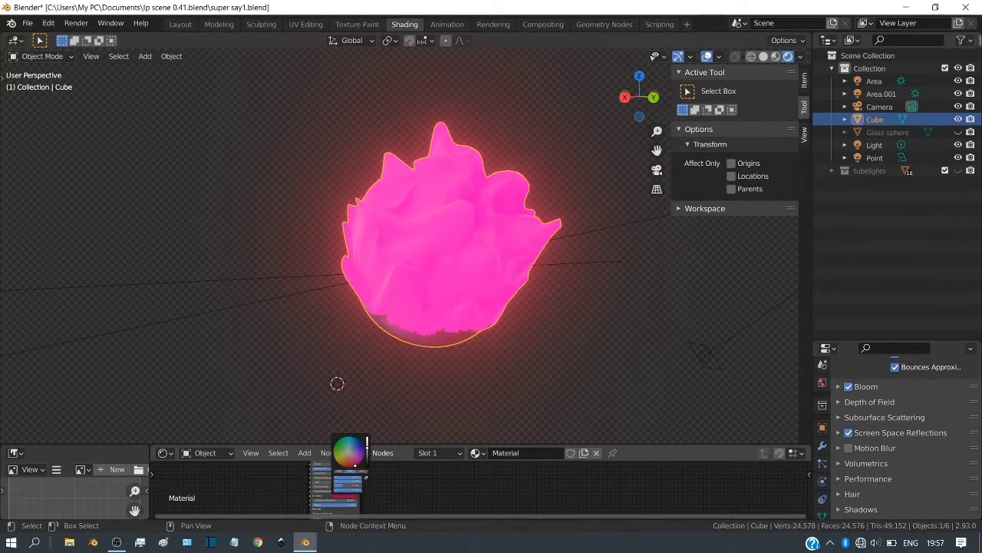
{"action": "middle_click_drag", "start_coordinate": [476, 373], "coordinate": [388, 384]}
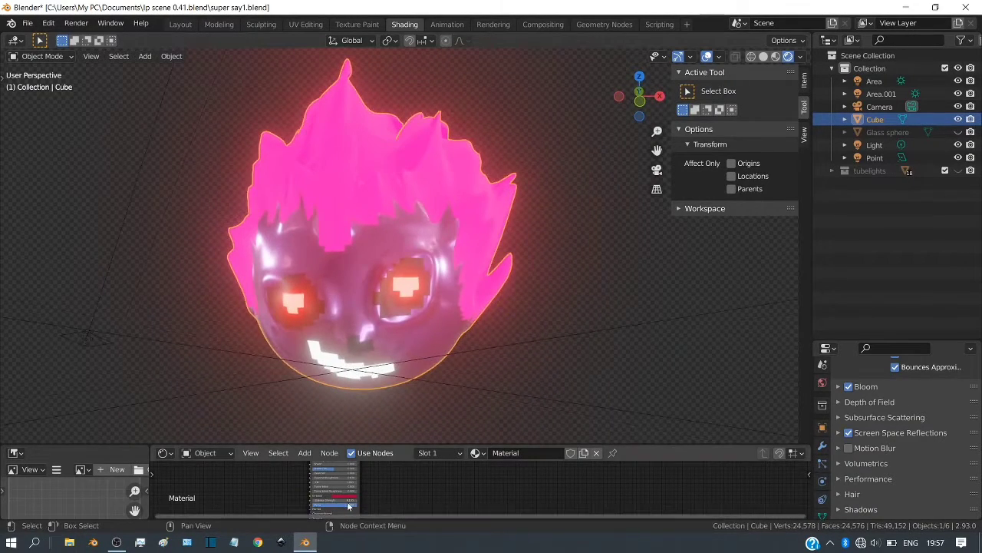
Change the hair material's base colour to a very pale, near-white blue
{"action": "middle_click_drag", "start_coordinate": [401, 489], "coordinate": [405, 481]}
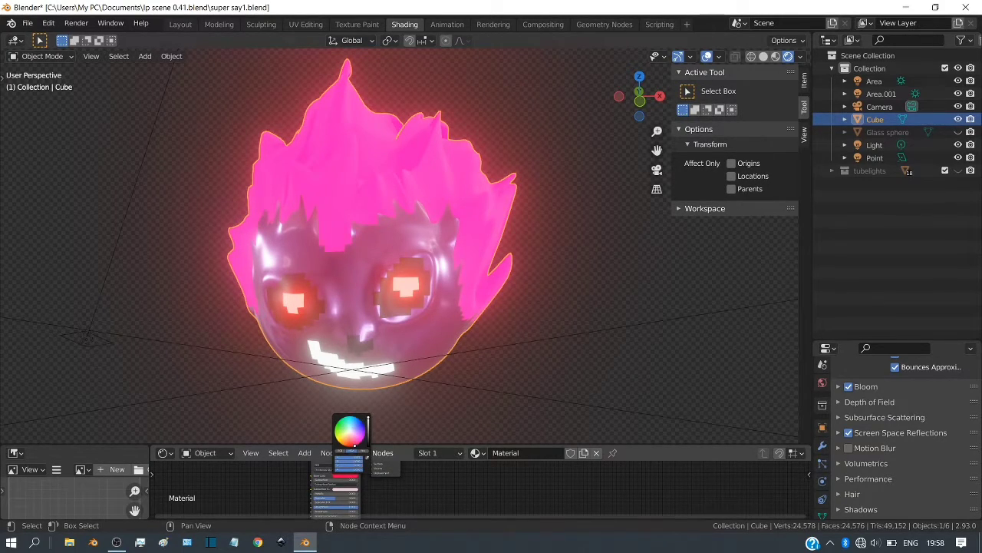
{"action": "left_click", "coordinate": [352, 433]}
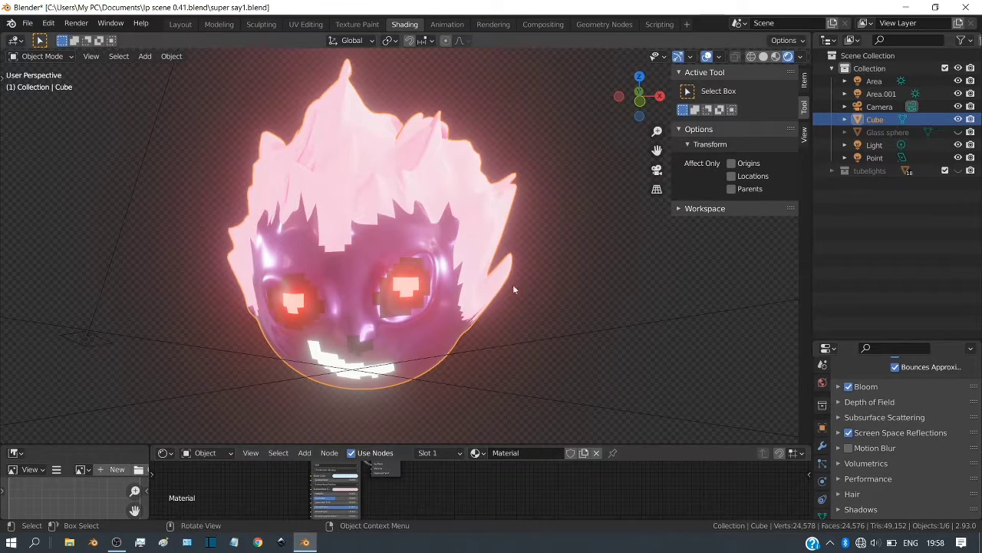
{"action": "middle_click_drag", "start_coordinate": [513, 284], "coordinate": [440, 326]}
{"action": "scroll", "coordinate": [440, 326], "scroll_direction": "down", "scroll_amount": 1}
{"action": "scroll", "coordinate": [404, 510], "scroll_direction": "down", "scroll_amount": 2}
Change the hair material's emission colour to white and check the glow from near and far
{"action": "mouse_move", "coordinate": [379, 506]}
{"action": "middle_mouse_down"}
{"action": "mouse_move", "coordinate": [388, 489]}
{"action": "mouse_move", "coordinate": [389, 502]}
{"action": "middle_mouse_up"}
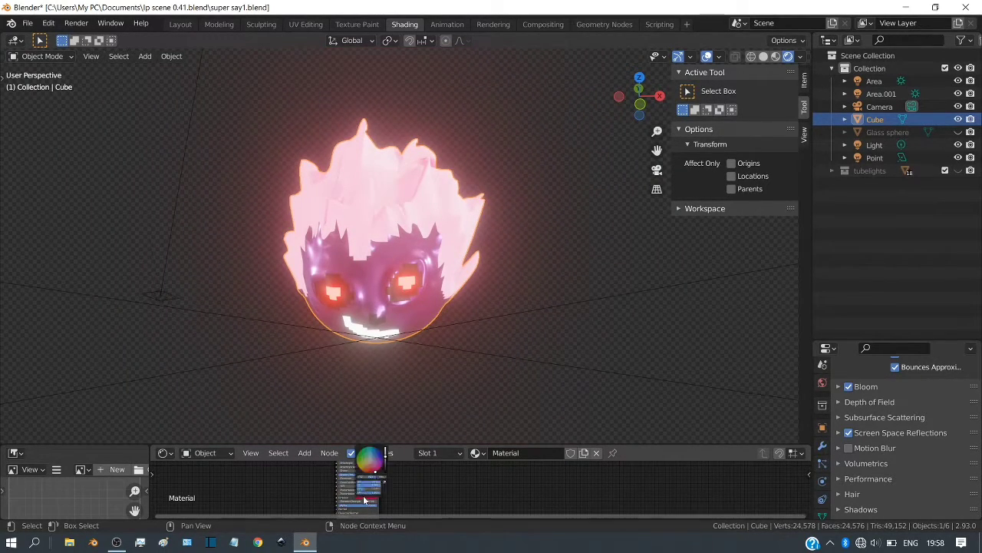
{"action": "left_click", "coordinate": [372, 460]}
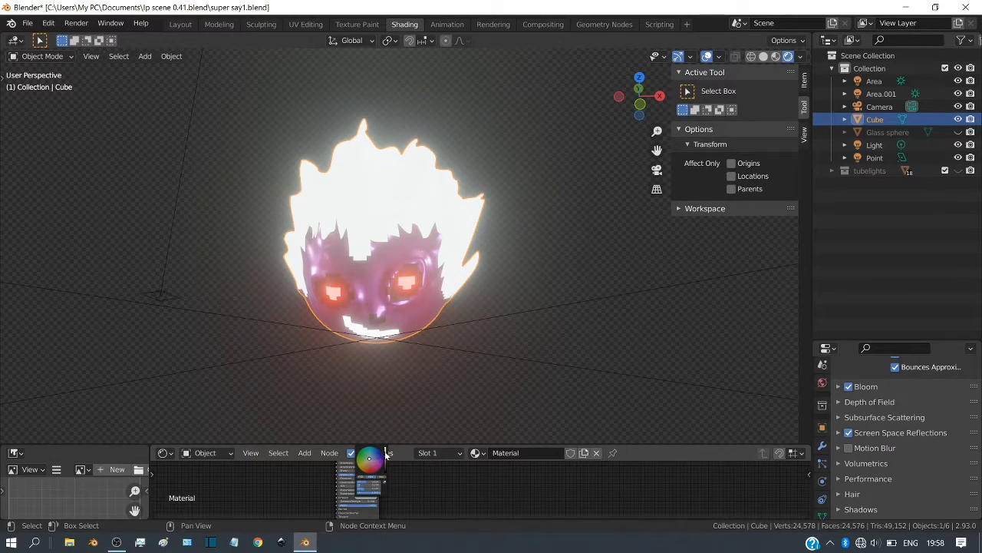
{"action": "scroll", "coordinate": [514, 306], "scroll_direction": "down", "scroll_amount": 4}
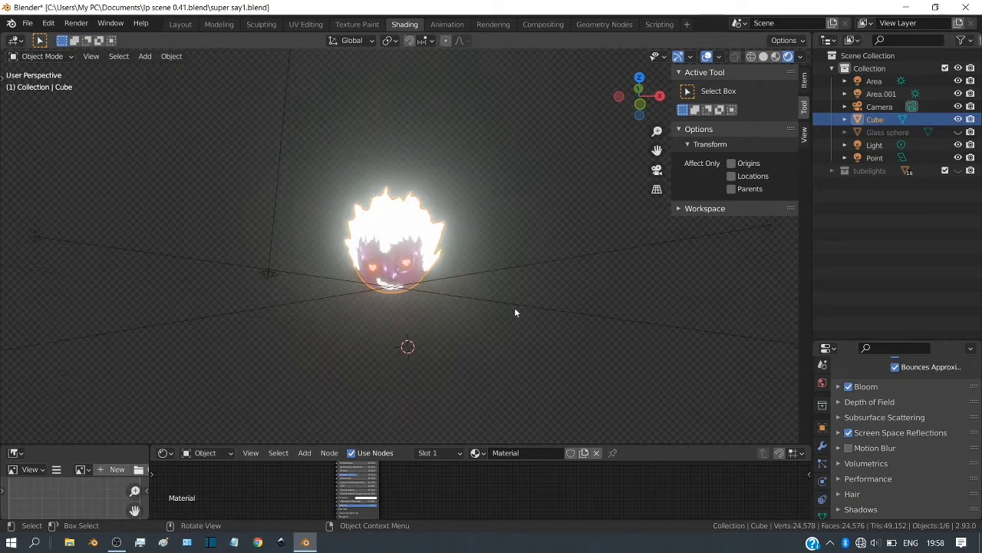
{"action": "middle_click_drag", "start_coordinate": [514, 307], "coordinate": [535, 296]}
{"action": "scroll", "coordinate": [534, 295], "scroll_direction": "up", "scroll_amount": 4}
{"action": "scroll", "coordinate": [443, 340], "scroll_direction": "up", "scroll_amount": 3}
{"action": "middle_click_drag", "start_coordinate": [443, 325], "coordinate": [468, 322]}
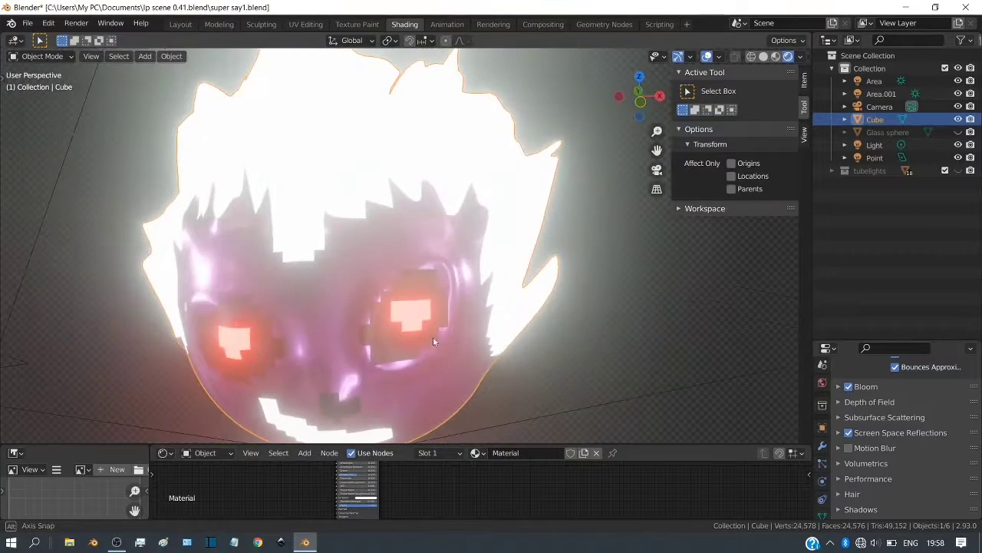
Change both the emission colour and the base colour of the hair material to yellow
{"action": "left_click", "coordinate": [361, 462]}
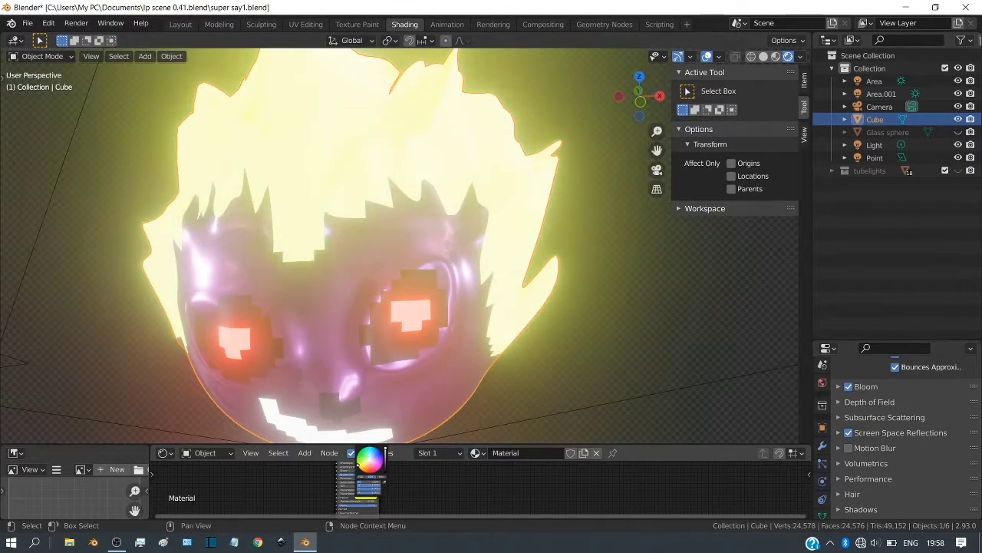
{"action": "middle_click_drag", "start_coordinate": [399, 476], "coordinate": [416, 468]}
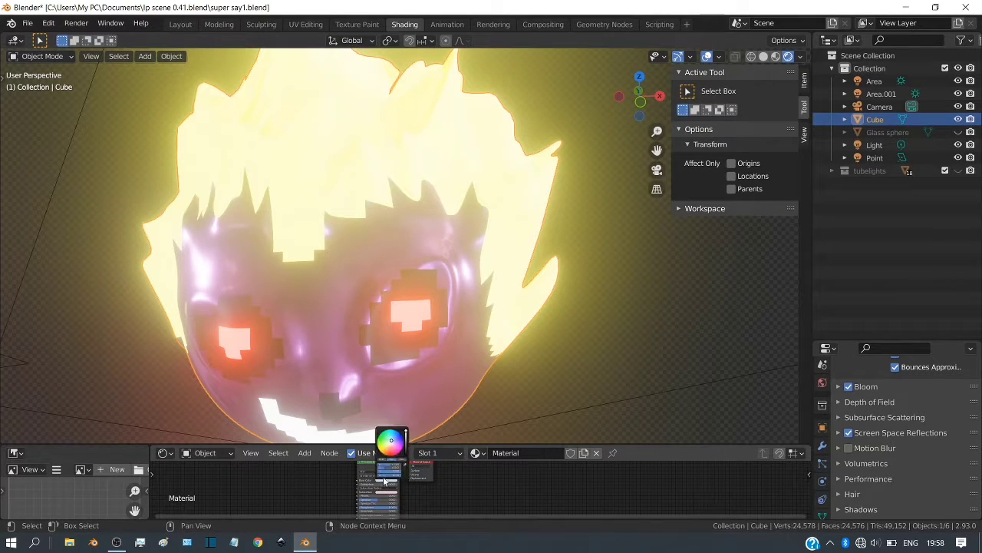
{"action": "left_click", "coordinate": [386, 450]}
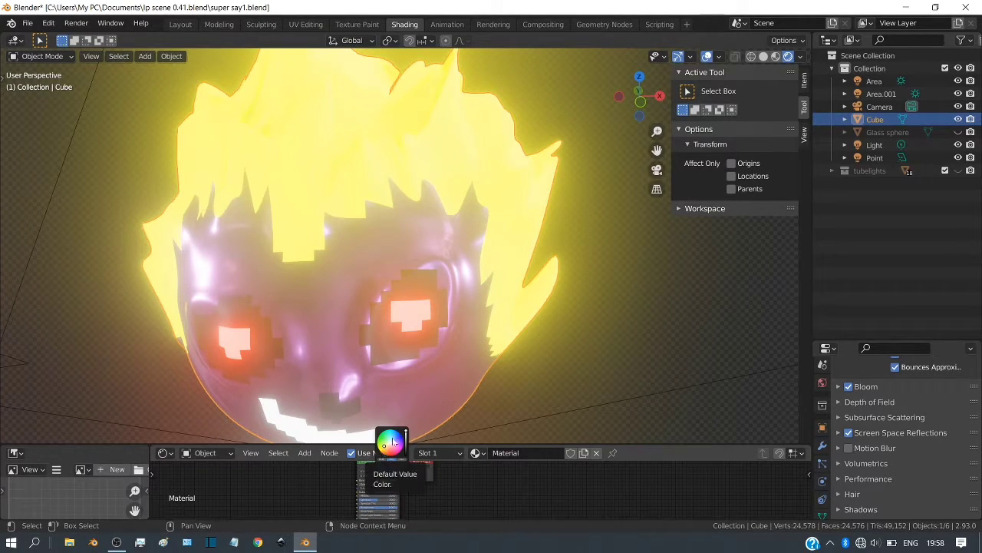
{"action": "scroll", "coordinate": [481, 355], "scroll_direction": "down", "scroll_amount": 5}
{"action": "middle_click_drag", "start_coordinate": [480, 354], "coordinate": [455, 421]}
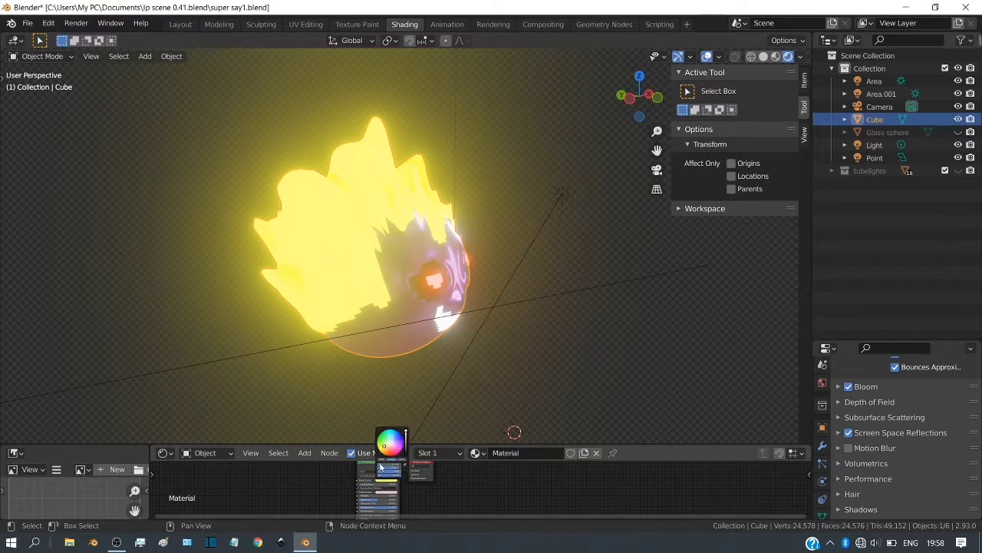
{"action": "middle_click_drag", "start_coordinate": [426, 380], "coordinate": [337, 297]}
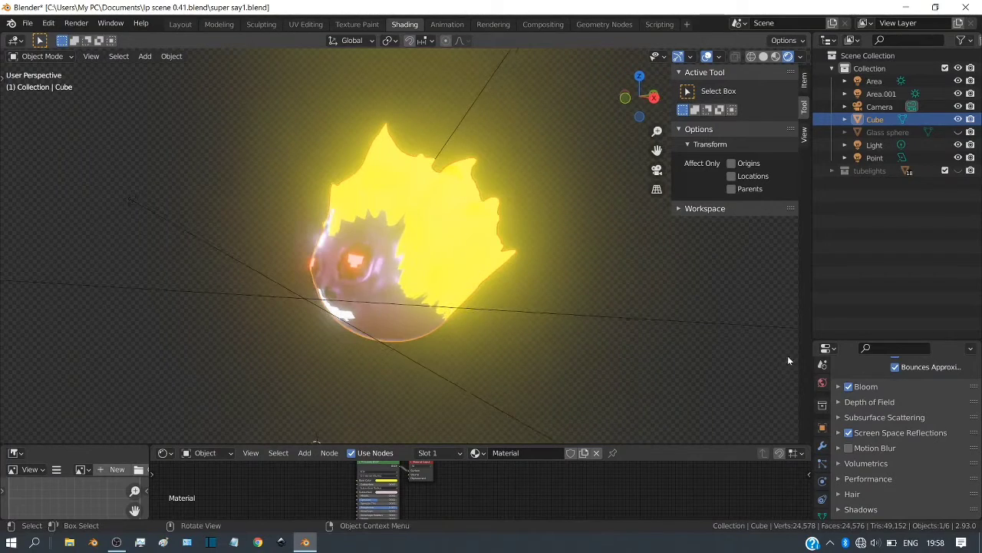
Turn off Bloom in the render settings and inspect the head without the glow effect
{"action": "left_click", "coordinate": [849, 386]}
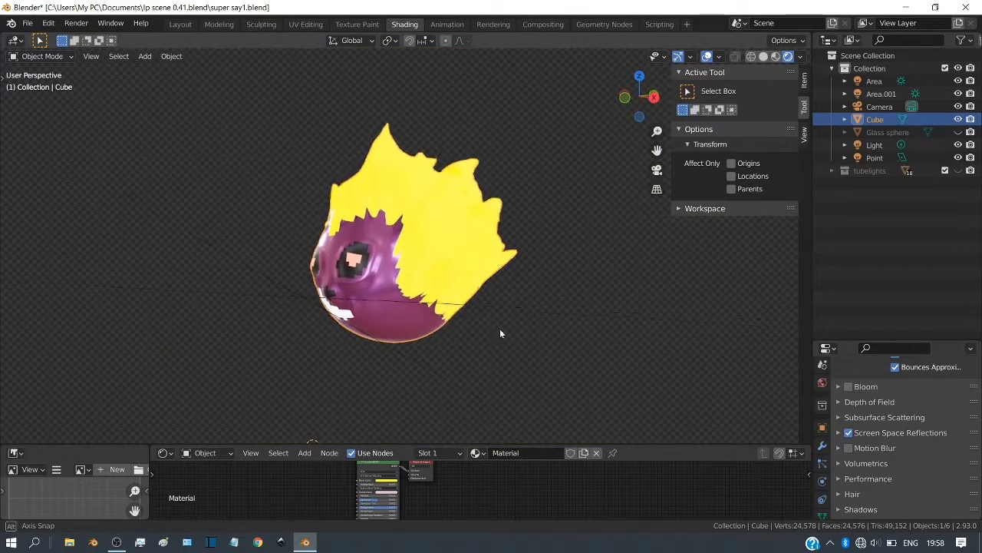
{"action": "middle_click_drag", "start_coordinate": [500, 329], "coordinate": [636, 314]}
{"action": "scroll", "coordinate": [475, 309], "scroll_direction": "up", "scroll_amount": 4}
{"action": "middle_click_drag", "start_coordinate": [475, 308], "coordinate": [460, 375]}
Turn off Ambient Occlusion and turn Bloom back on in the render settings
{"action": "scroll", "coordinate": [874, 432], "scroll_direction": "up", "scroll_amount": 5}
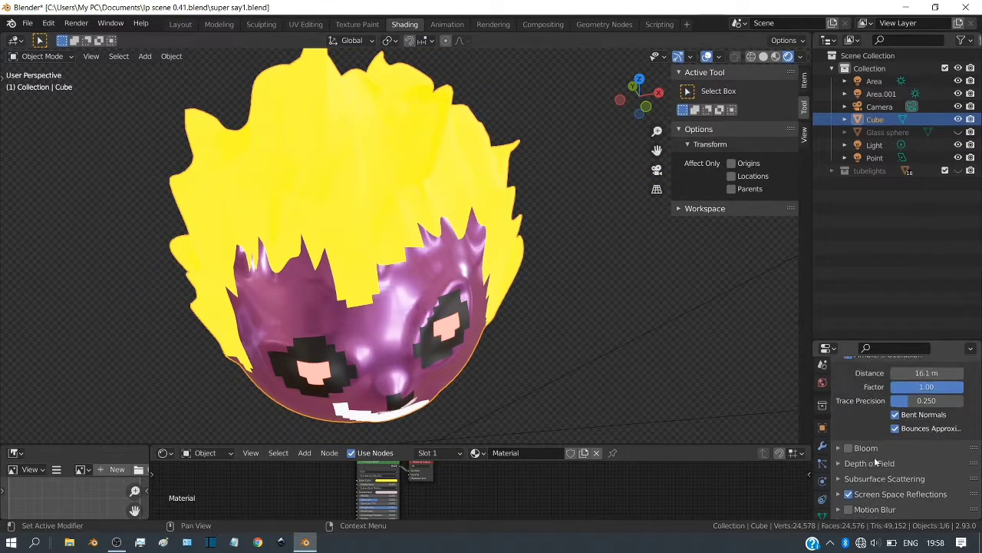
{"action": "left_click", "coordinate": [848, 394]}
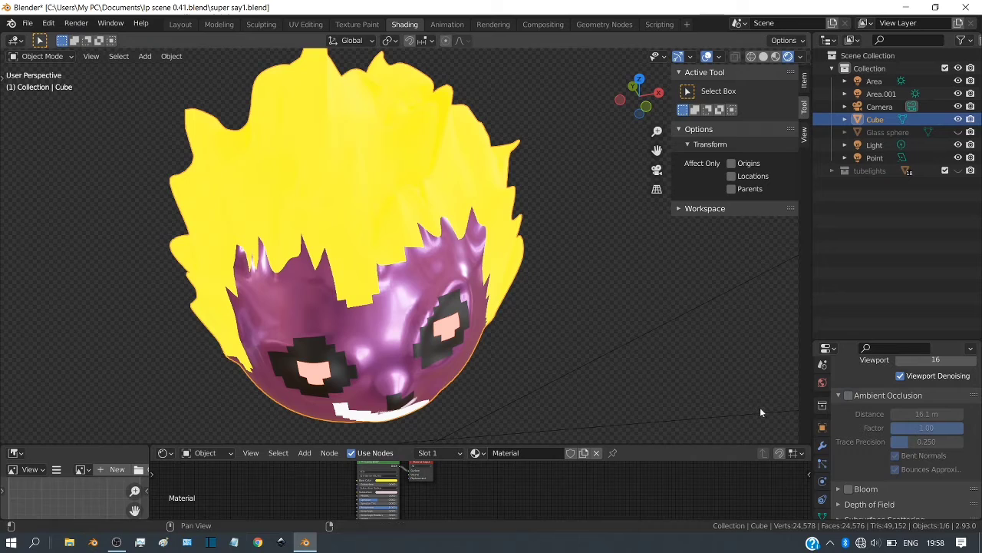
{"action": "left_click", "coordinate": [850, 489]}
{"action": "scroll", "coordinate": [618, 370], "scroll_direction": "down", "scroll_amount": 2}
{"action": "middle_click_drag", "start_coordinate": [588, 367], "coordinate": [572, 311]}
{"action": "middle_click_drag", "start_coordinate": [872, 485], "coordinate": [872, 483]}
{"action": "scroll", "coordinate": [872, 480], "scroll_direction": "down", "scroll_amount": 4}
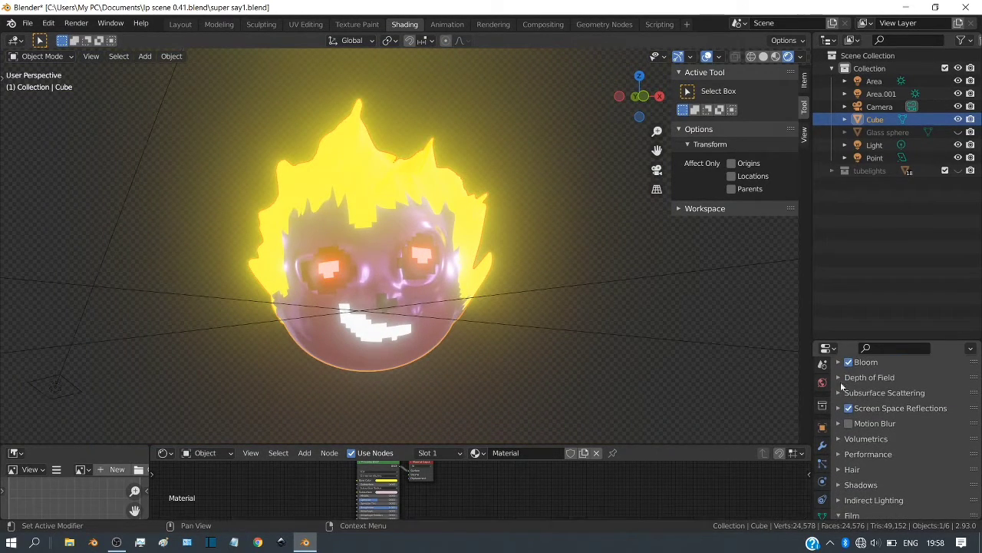
{"action": "middle_click_drag", "start_coordinate": [476, 363], "coordinate": [379, 408]}
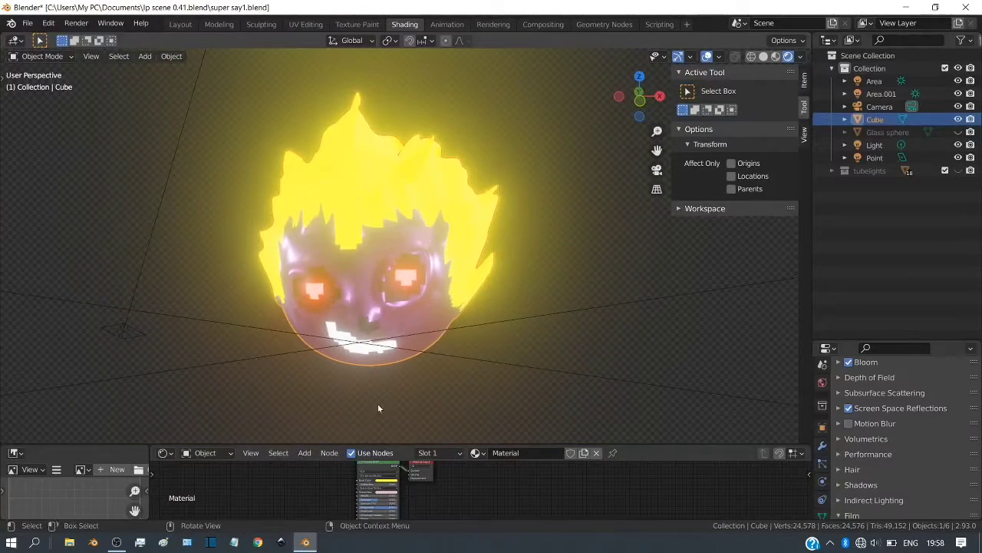
Unhide the glass sphere and the tubelights collection in the viewport
{"action": "left_click", "coordinate": [958, 132]}
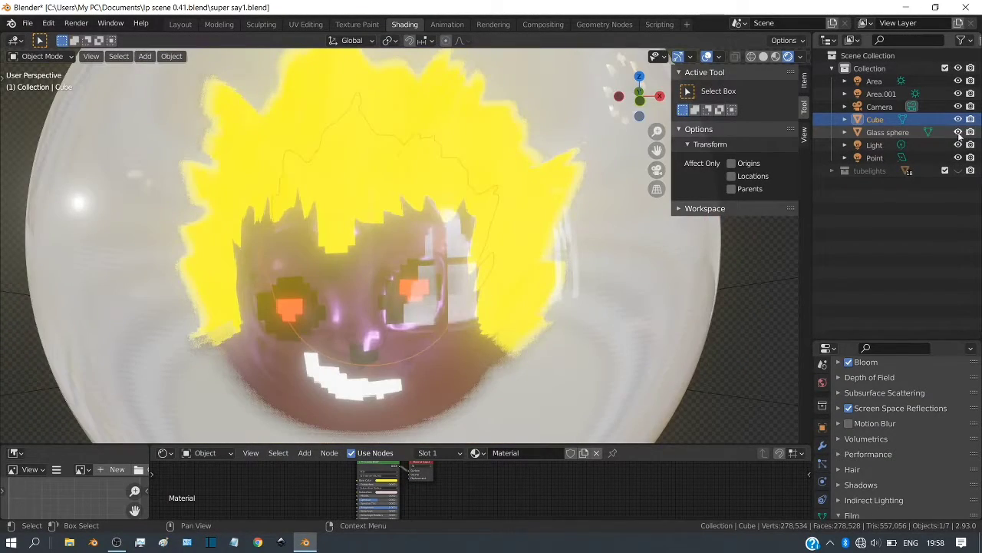
{"action": "scroll", "coordinate": [552, 314], "scroll_direction": "down", "scroll_amount": 5}
{"action": "middle_click_drag", "start_coordinate": [508, 336], "coordinate": [530, 317]}
{"action": "scroll", "coordinate": [544, 313], "scroll_direction": "up", "scroll_amount": 5}
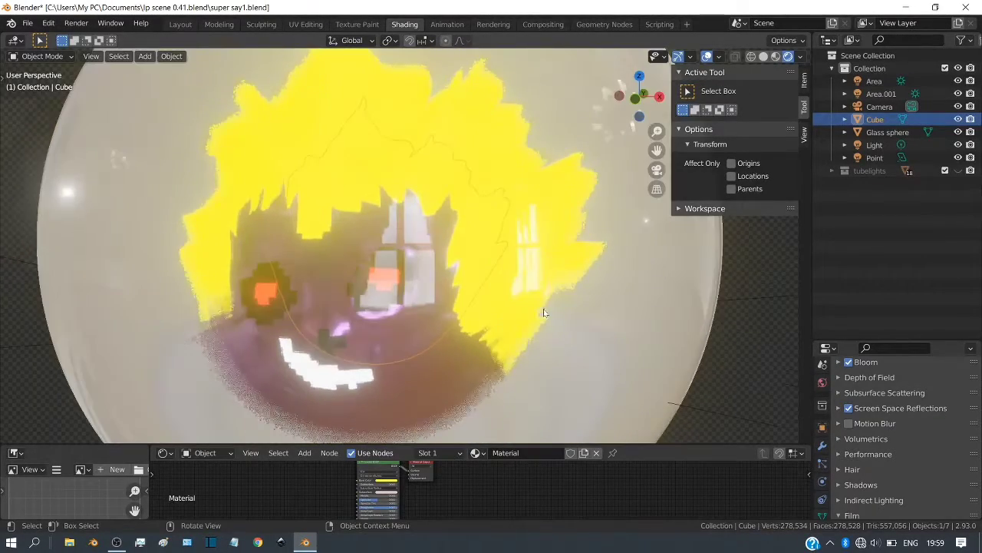
{"action": "scroll", "coordinate": [578, 366], "scroll_direction": "down", "scroll_amount": 5}
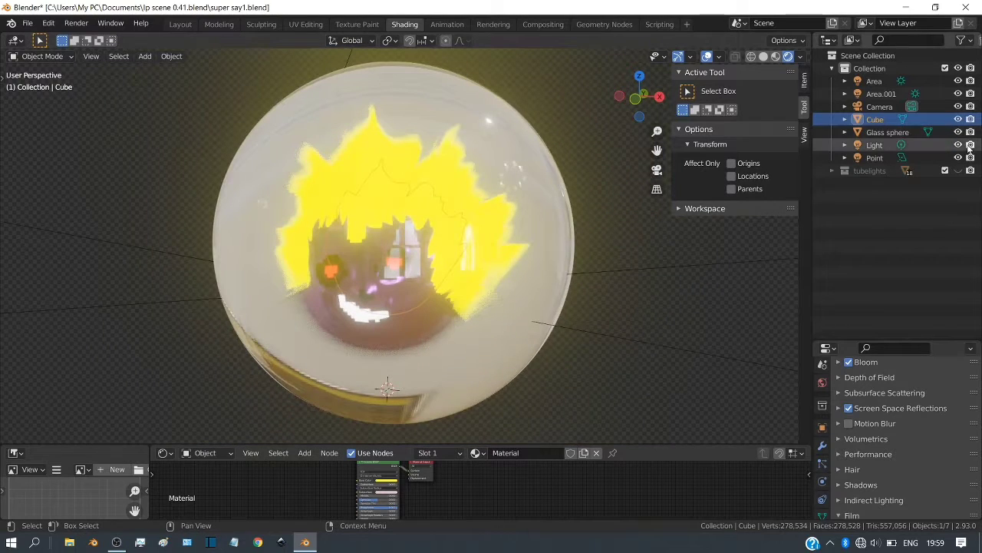
{"action": "left_click", "coordinate": [957, 170]}
{"action": "scroll", "coordinate": [577, 299], "scroll_direction": "down", "scroll_amount": 2}
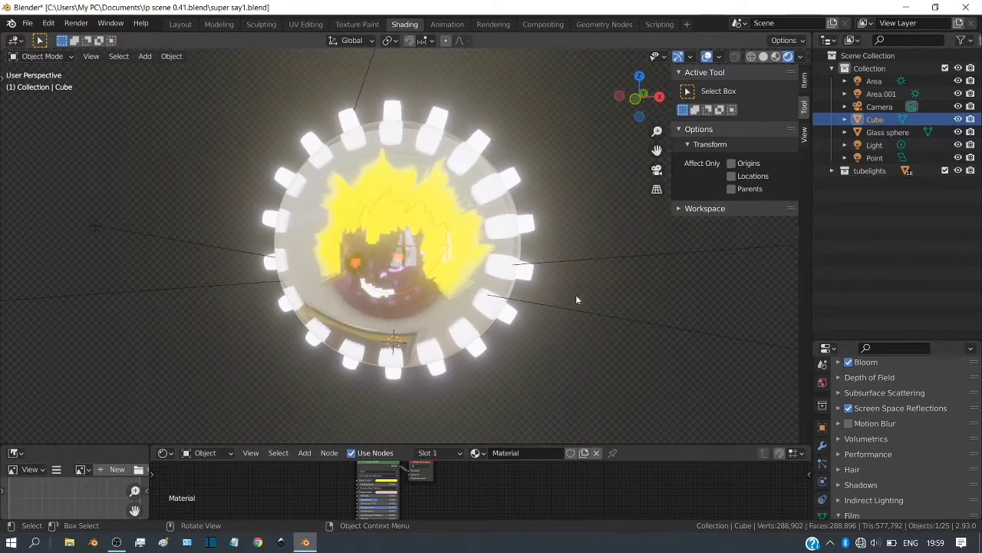
Hide the glass sphere to inspect the glowing head among the tubelights from several angles and distances, and show the sphere again
{"action": "mouse_move", "coordinate": [577, 299]}
{"action": "middle_mouse_down"}
{"action": "mouse_move", "coordinate": [620, 287]}
{"action": "mouse_move", "coordinate": [626, 308]}
{"action": "mouse_move", "coordinate": [570, 286]}
{"action": "middle_mouse_up"}
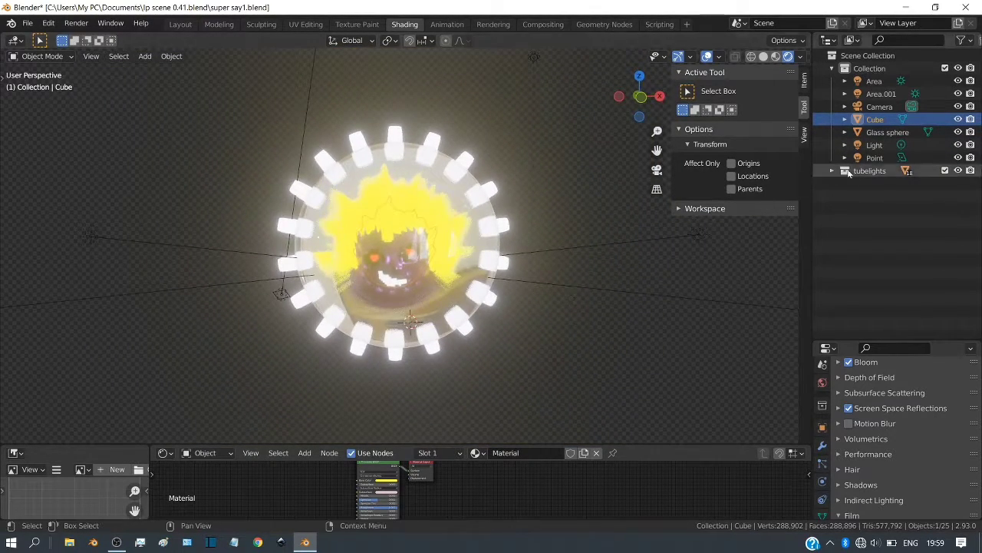
{"action": "left_click", "coordinate": [957, 132]}
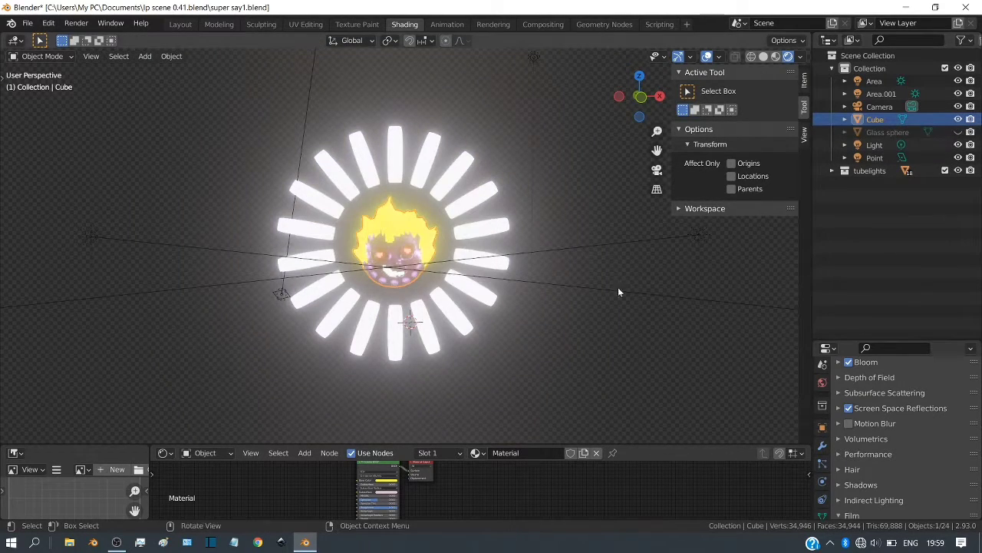
{"action": "middle_click_drag", "start_coordinate": [618, 287], "coordinate": [461, 376]}
{"action": "scroll", "coordinate": [401, 335], "scroll_direction": "up", "scroll_amount": 5}
{"action": "scroll", "coordinate": [401, 335], "scroll_direction": "down", "scroll_amount": 5}
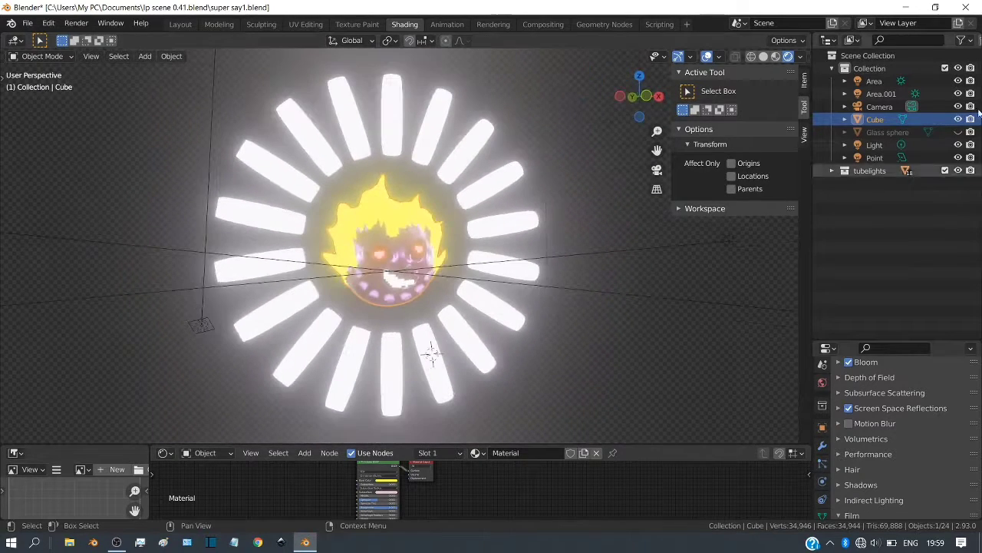
{"action": "left_click", "coordinate": [958, 132]}
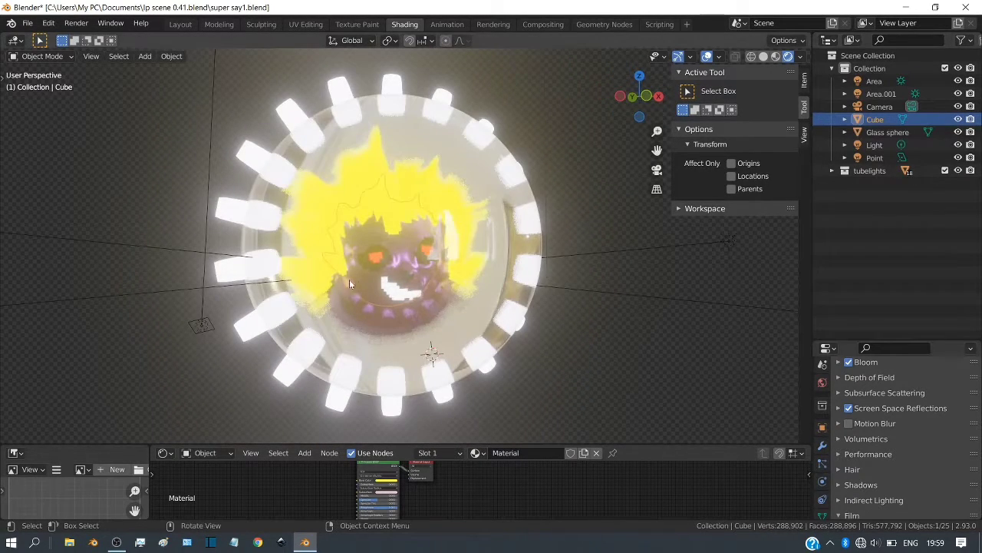
{"action": "middle_click_drag", "start_coordinate": [528, 281], "coordinate": [495, 270]}
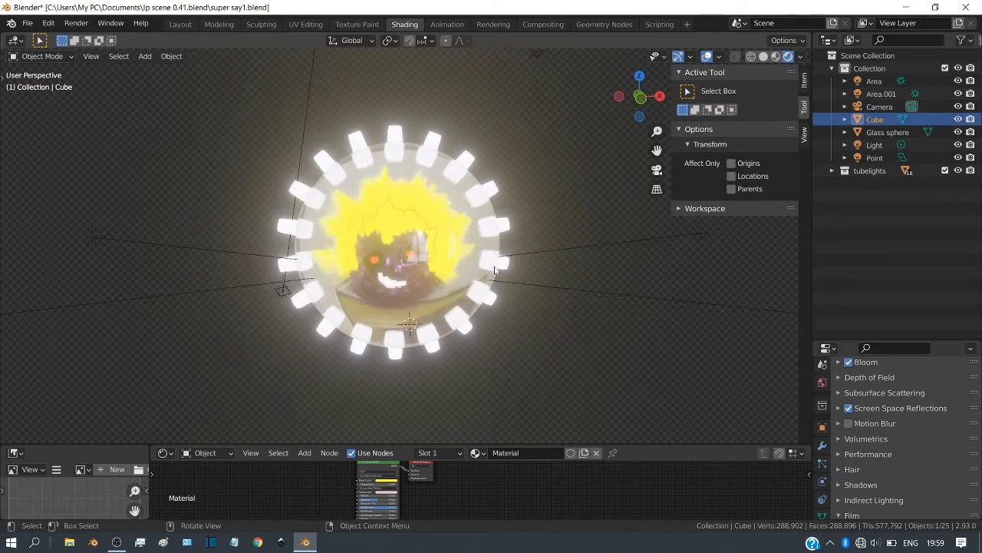
Close the Blender project and switch to the OBS window
{"action": "left_click", "coordinate": [27, 23]}
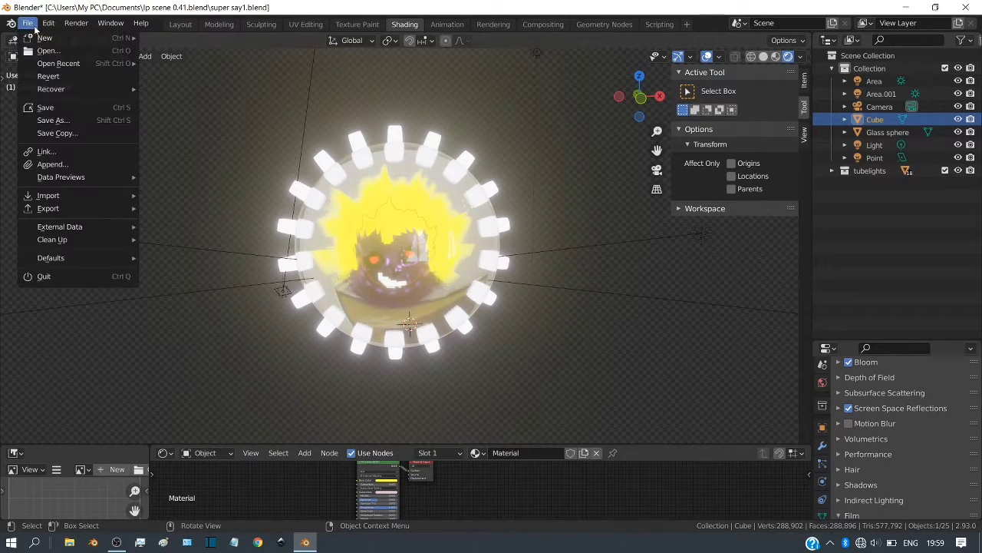
{"action": "left_click", "coordinate": [965, 7]}
{"action": "left_click", "coordinate": [491, 299]}
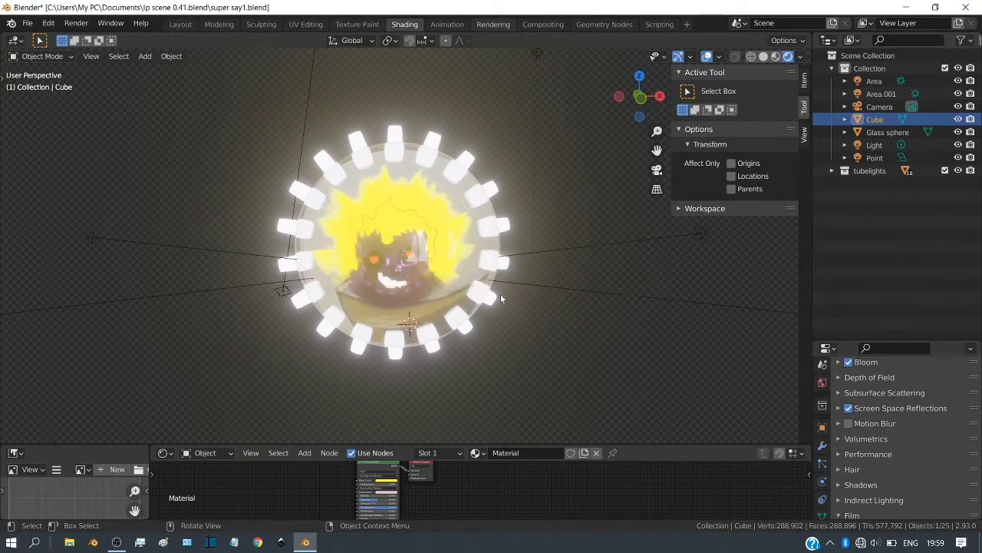
{"action": "left_click", "coordinate": [111, 545]}
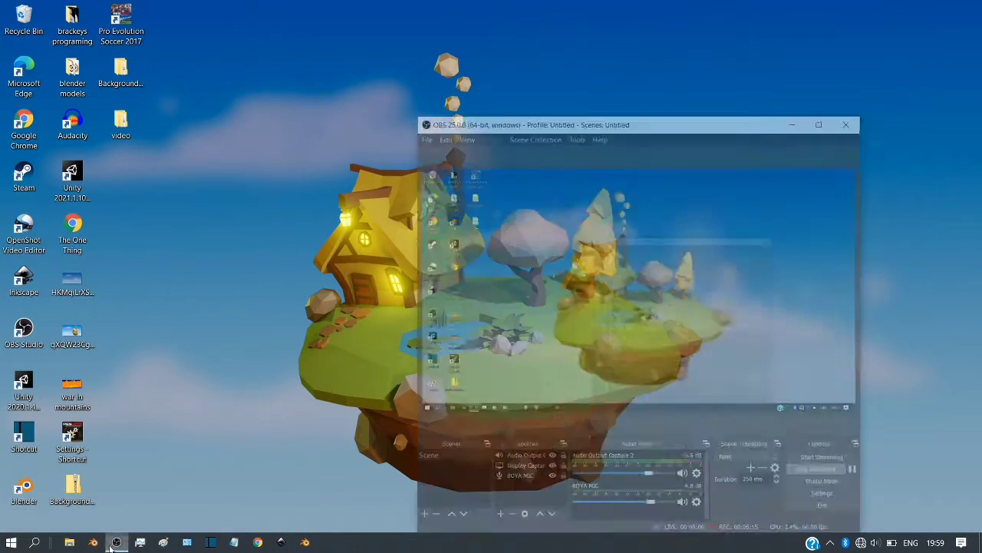